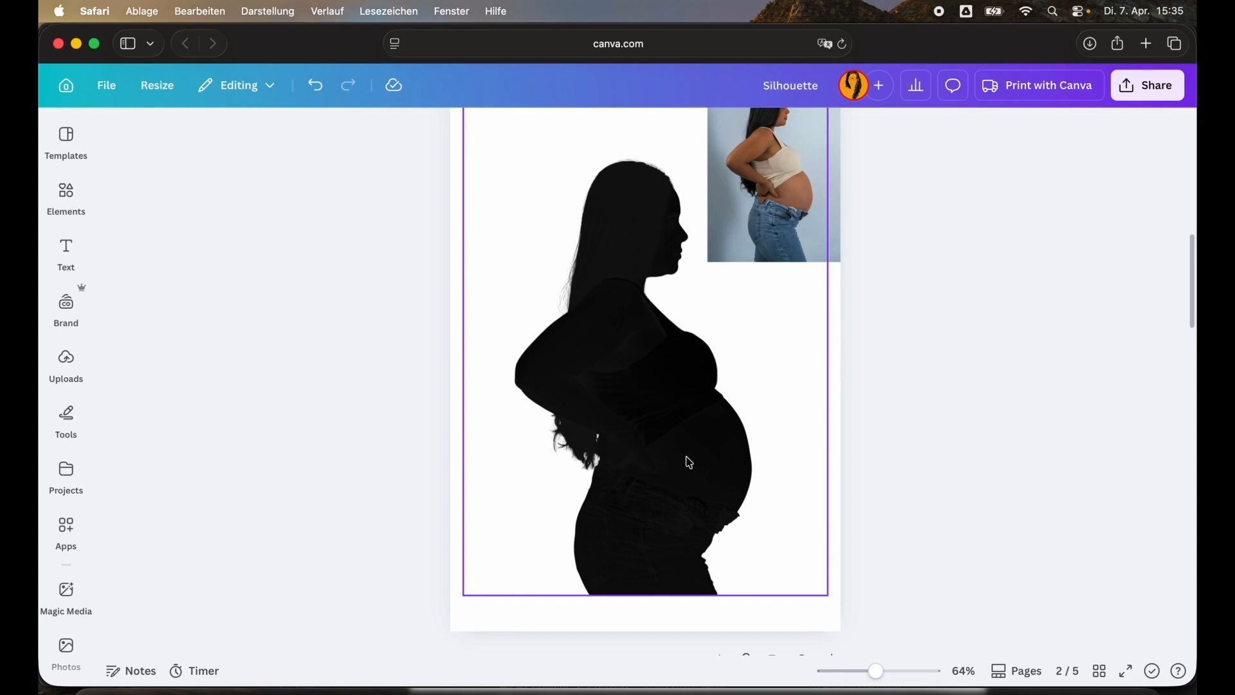
# Remove the background from the black-and-white beach photo of two men and a child on page 5.
pyautogui.scroll(-10, 689, 462)
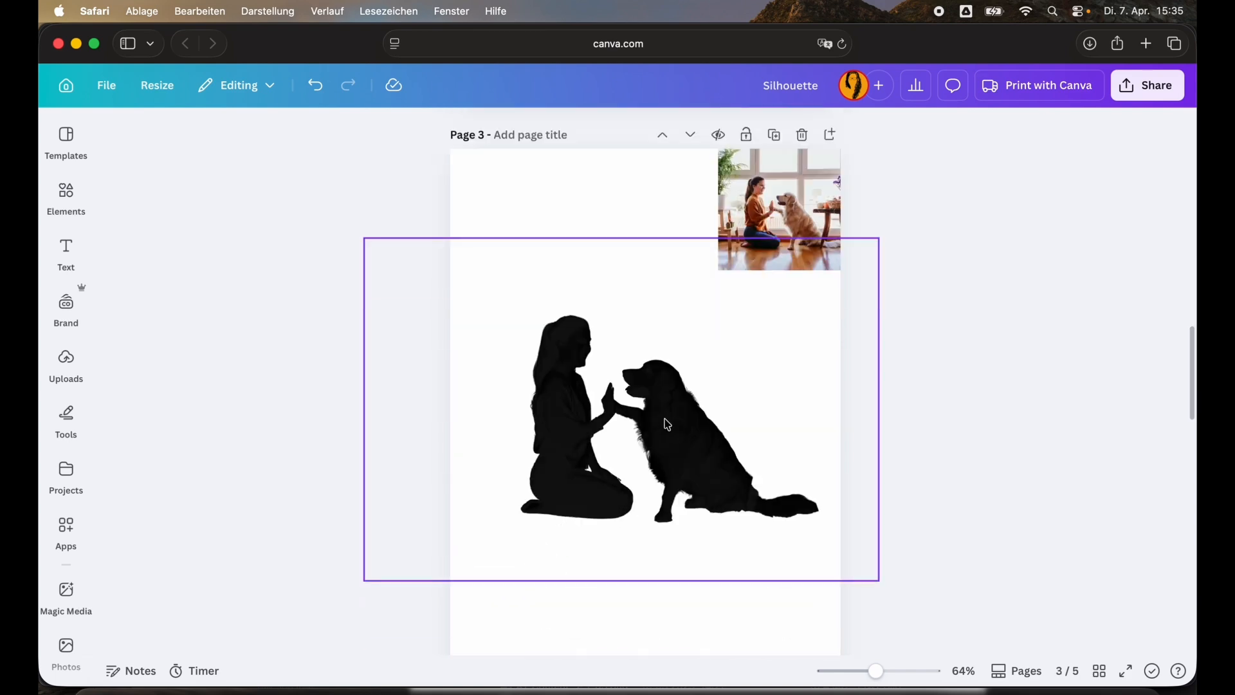
pyautogui.scroll(-3, 669, 426)
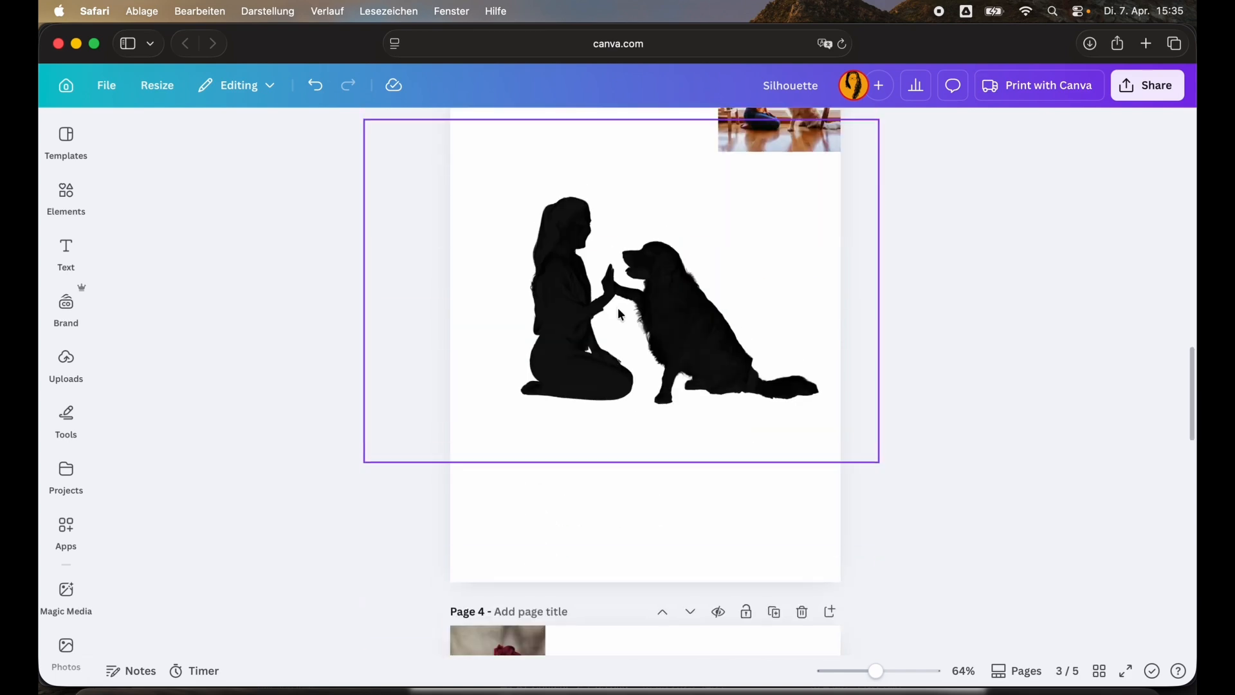
pyautogui.scroll(2, 740, 322)
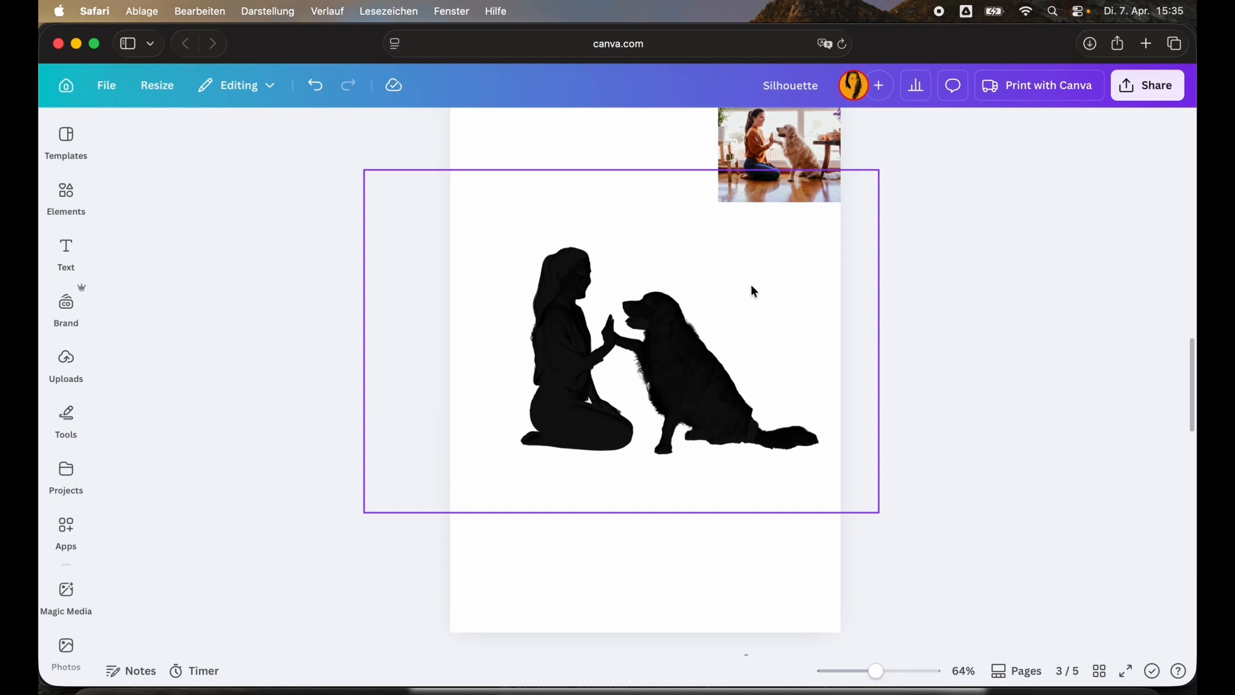
pyautogui.scroll(-8, 740, 296)
pyautogui.scroll(-10, 652, 312)
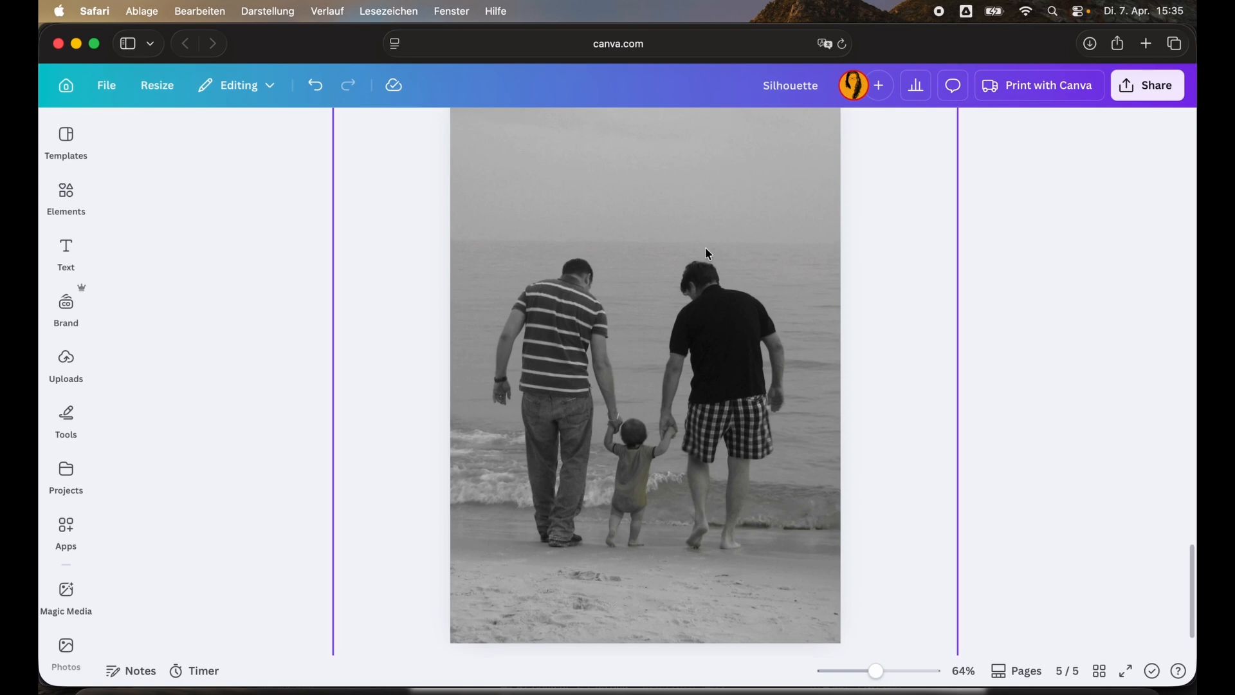
pyautogui.scroll(1, 617, 219)
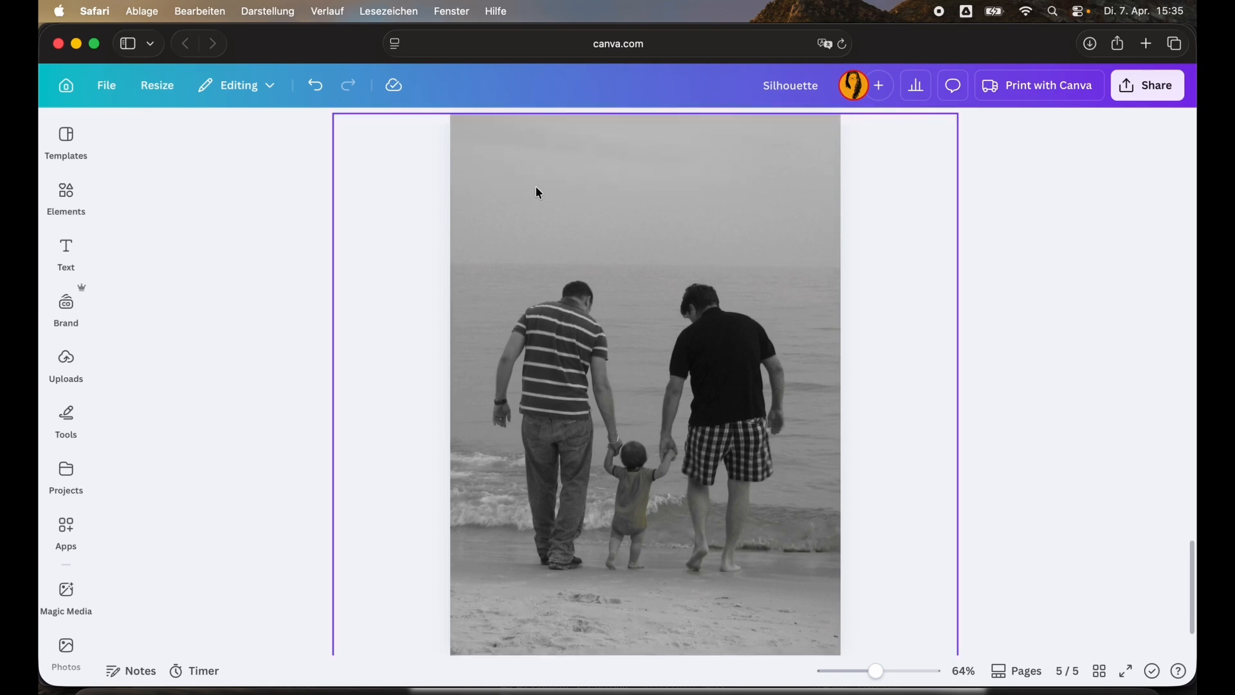
pyautogui.click(582, 341)
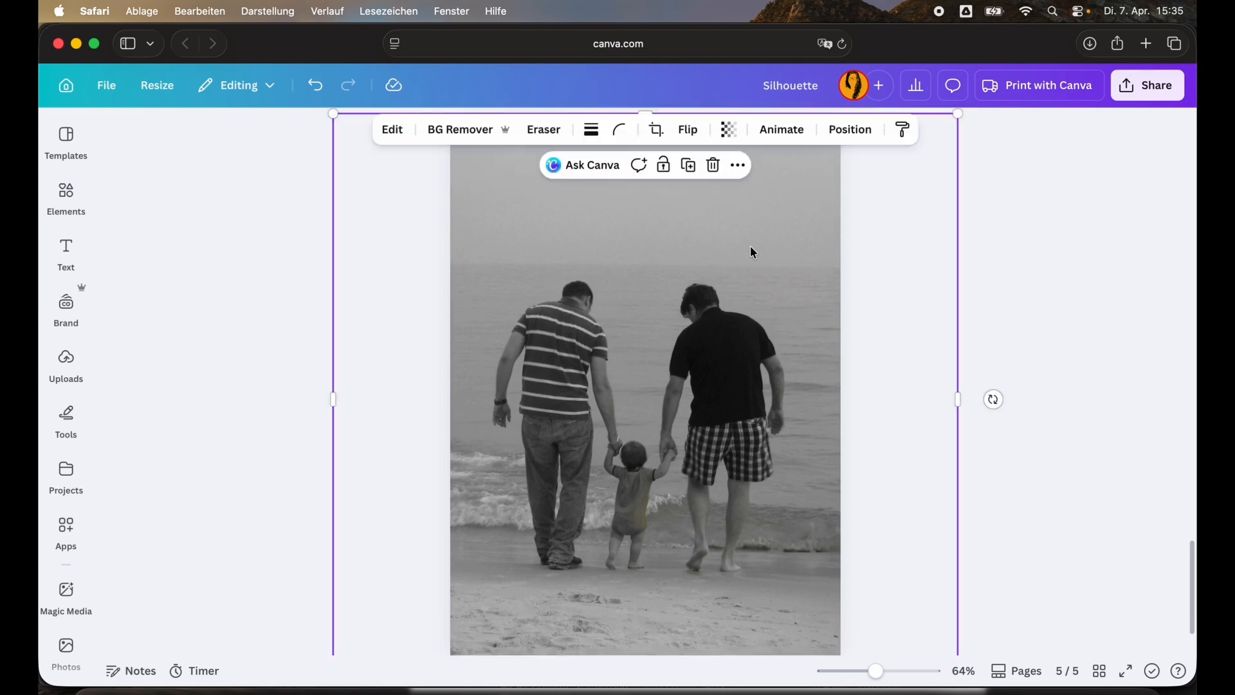
pyautogui.click(454, 131)
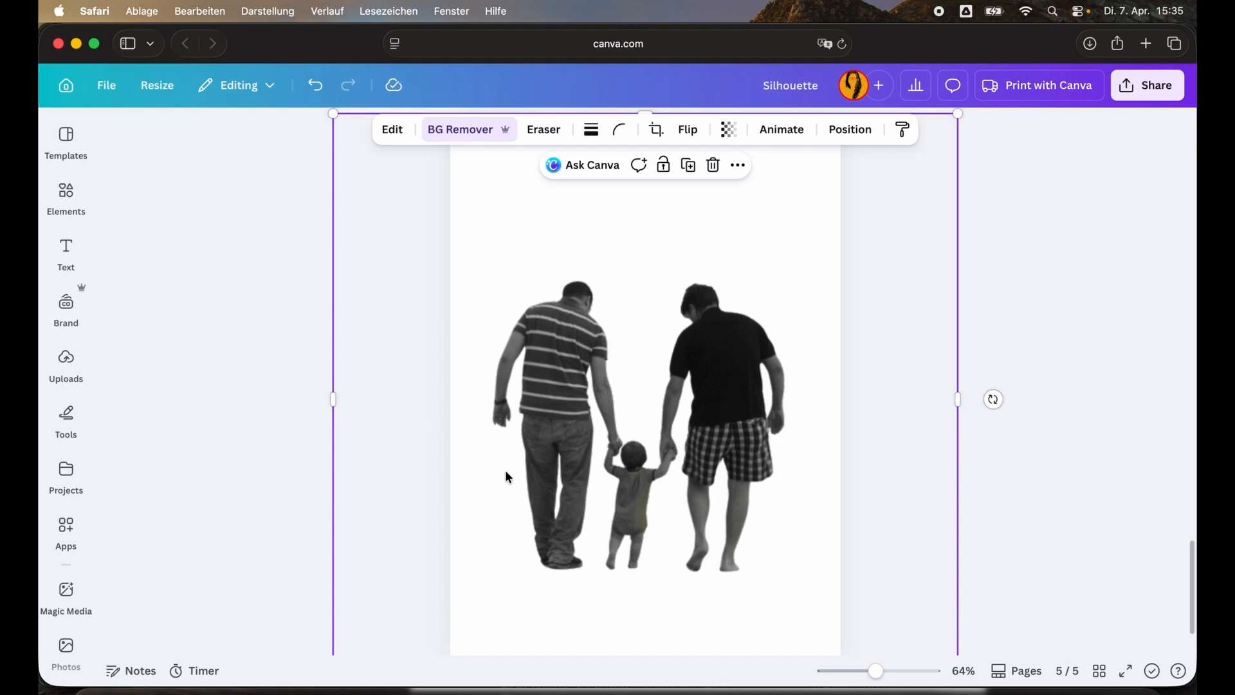
# Apply the Custom Duotone effect to the cut-out family photo.
pyautogui.click(394, 132)
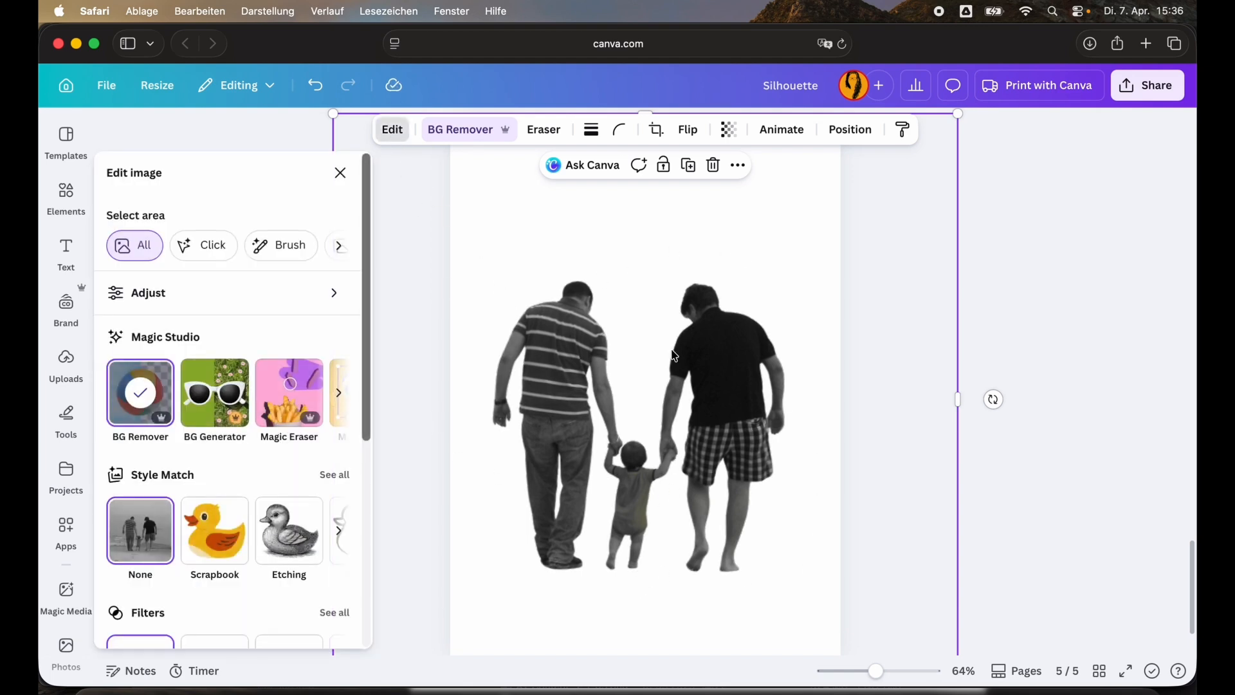
pyautogui.scroll(-5, 201, 425)
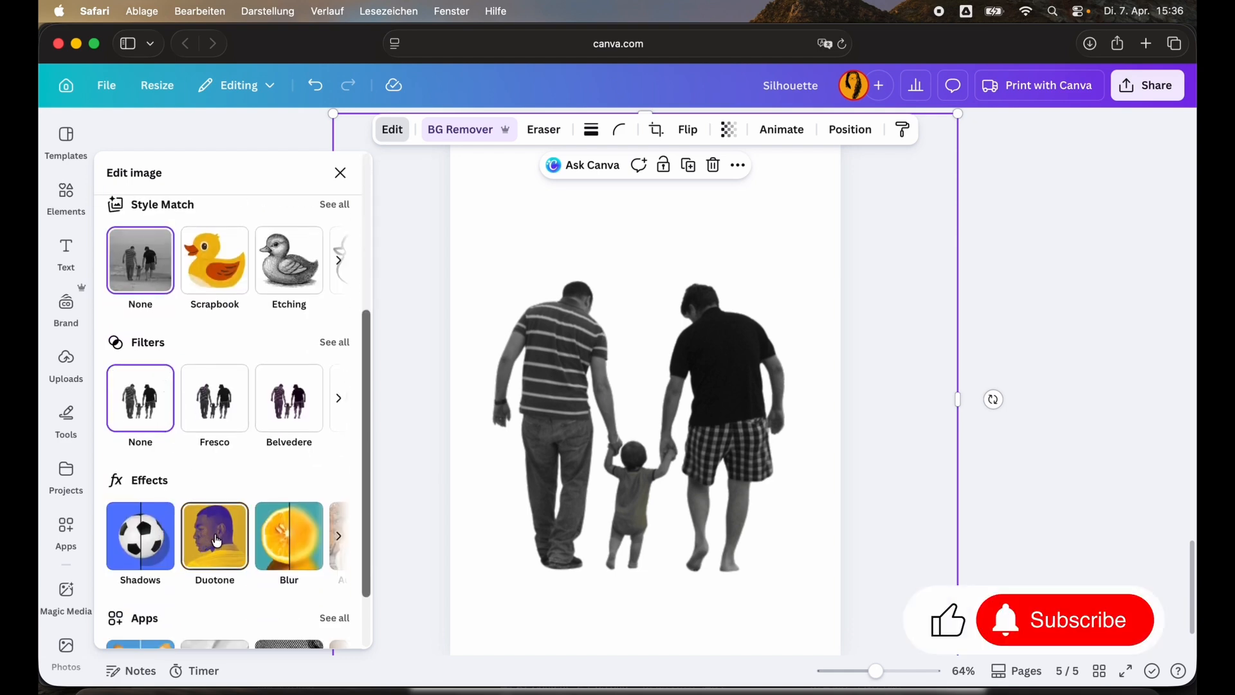
pyautogui.click(216, 546)
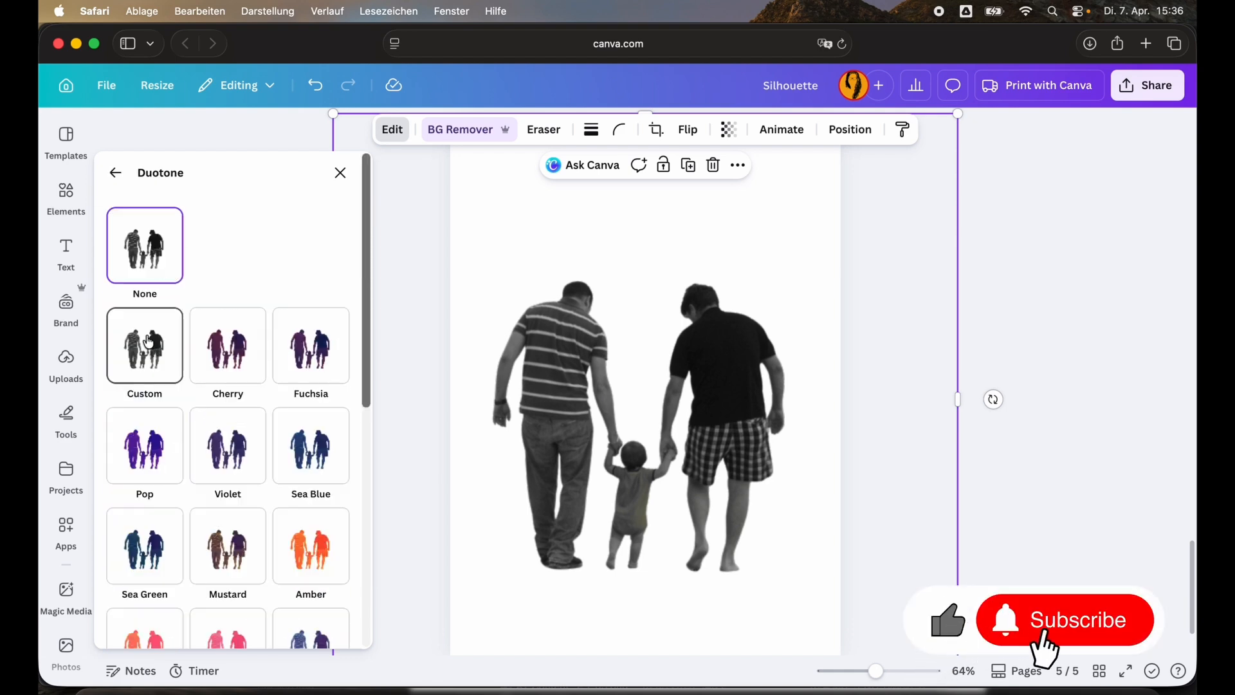
pyautogui.click(147, 354)
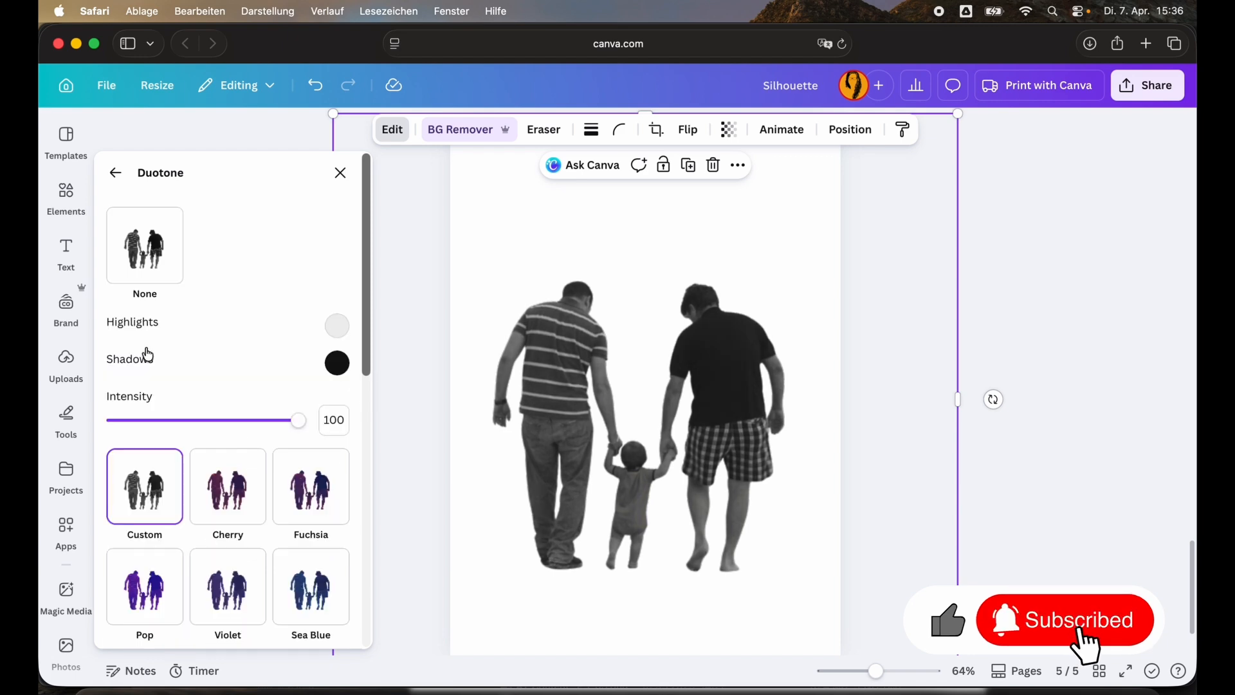
# Set both the highlights and shadows of the custom duotone to black so the family becomes a solid silhouette.
pyautogui.click(335, 326)
pyautogui.moveTo(355, 404)
pyautogui.mouseDown()
pyautogui.moveTo(339, 440)
pyautogui.moveTo(356, 438)
pyautogui.moveTo(291, 540)
pyautogui.mouseUp()
pyautogui.click(314, 367)
pyautogui.click(336, 363)
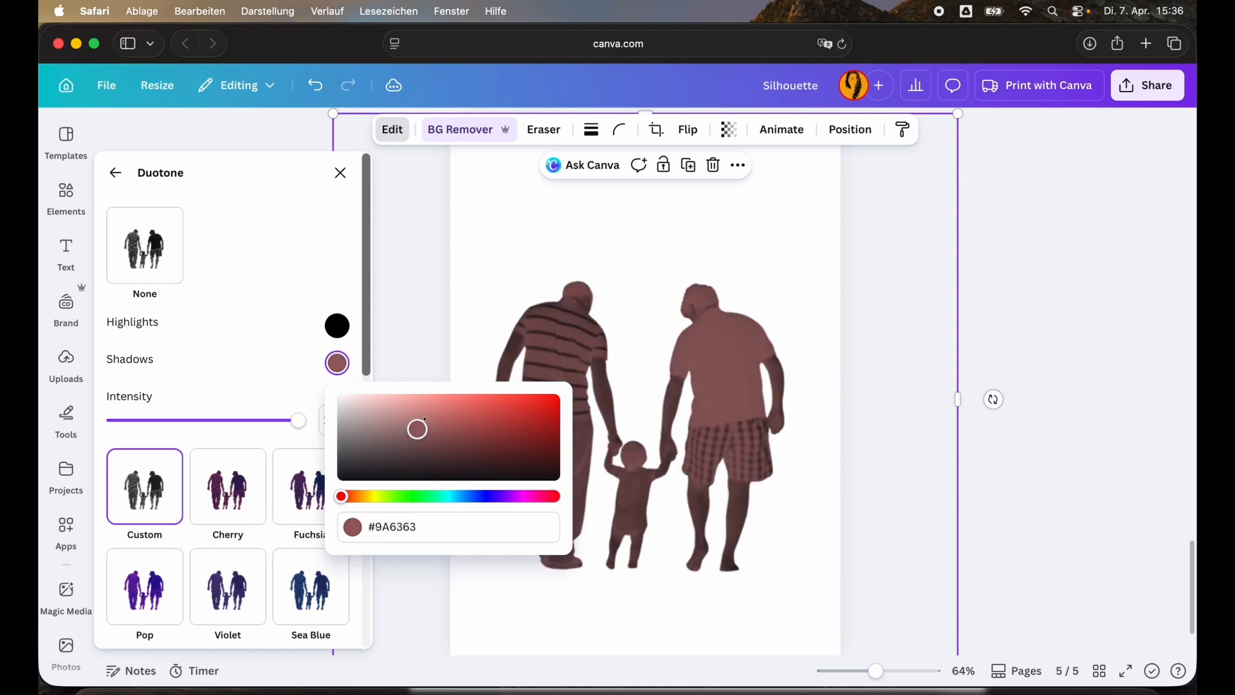
pyautogui.click(283, 389)
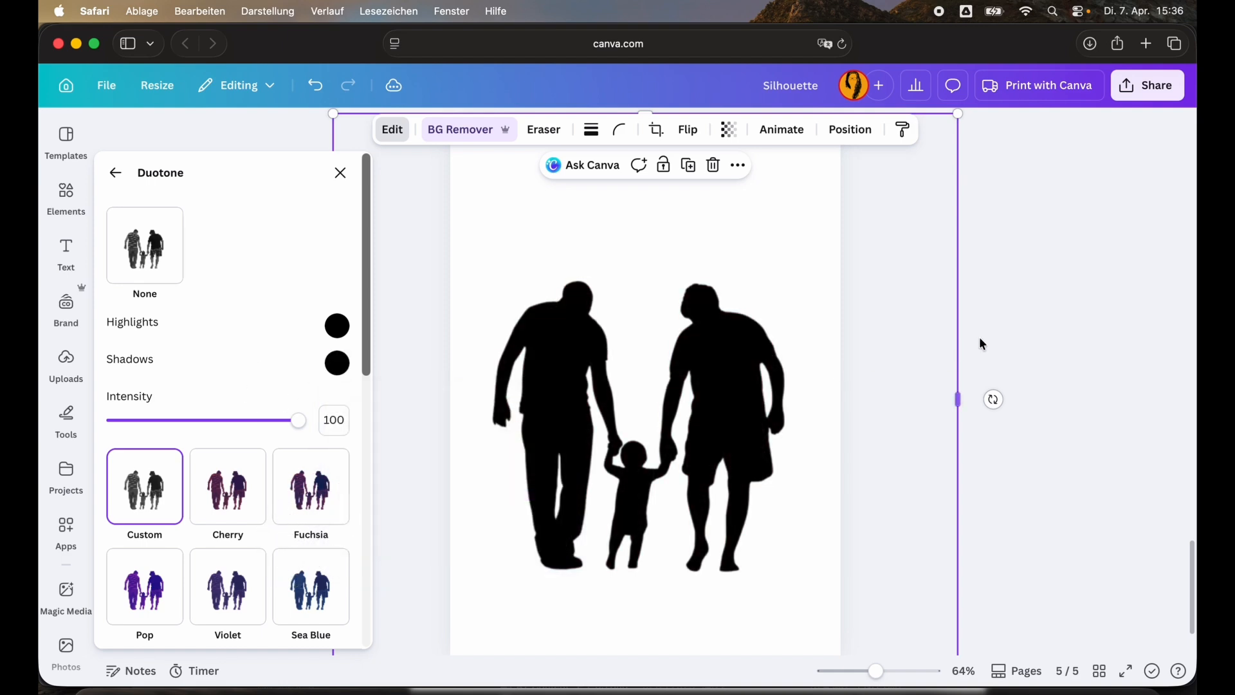
pyautogui.press('Escape')
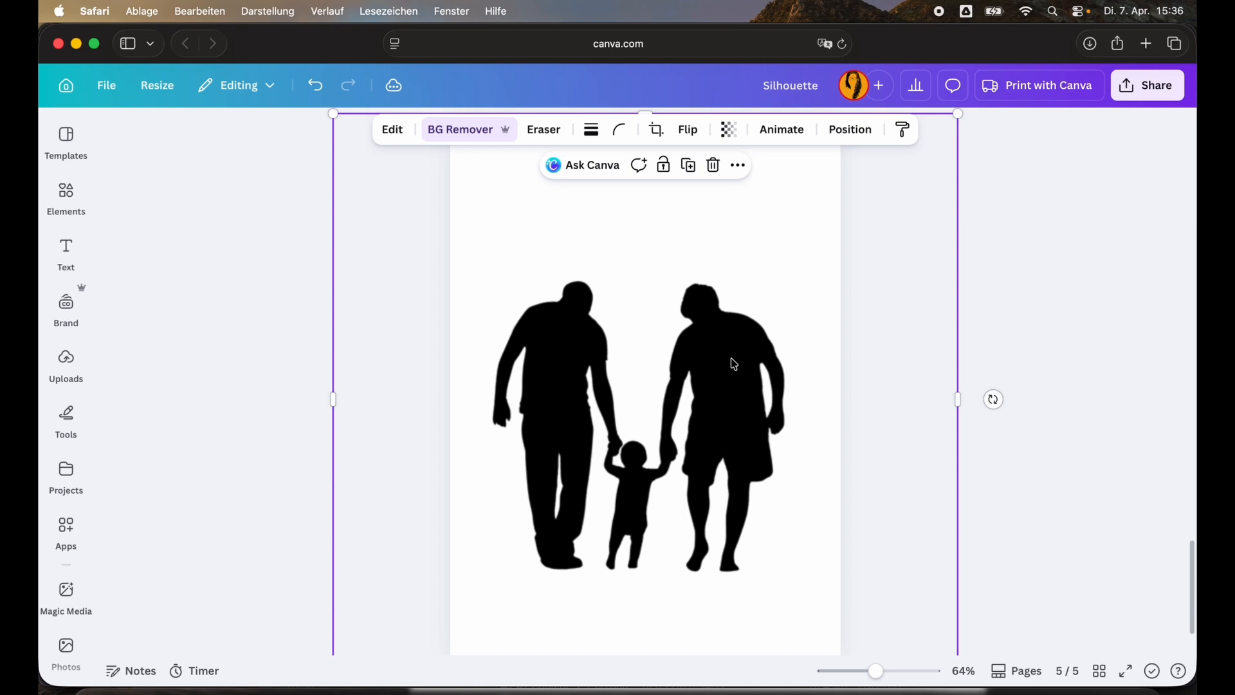
# Erase the frayed hair edge at the nape of the woman's silhouette on page 4 with the pixel eraser at size 4.
pyautogui.scroll(2, 614, 368)
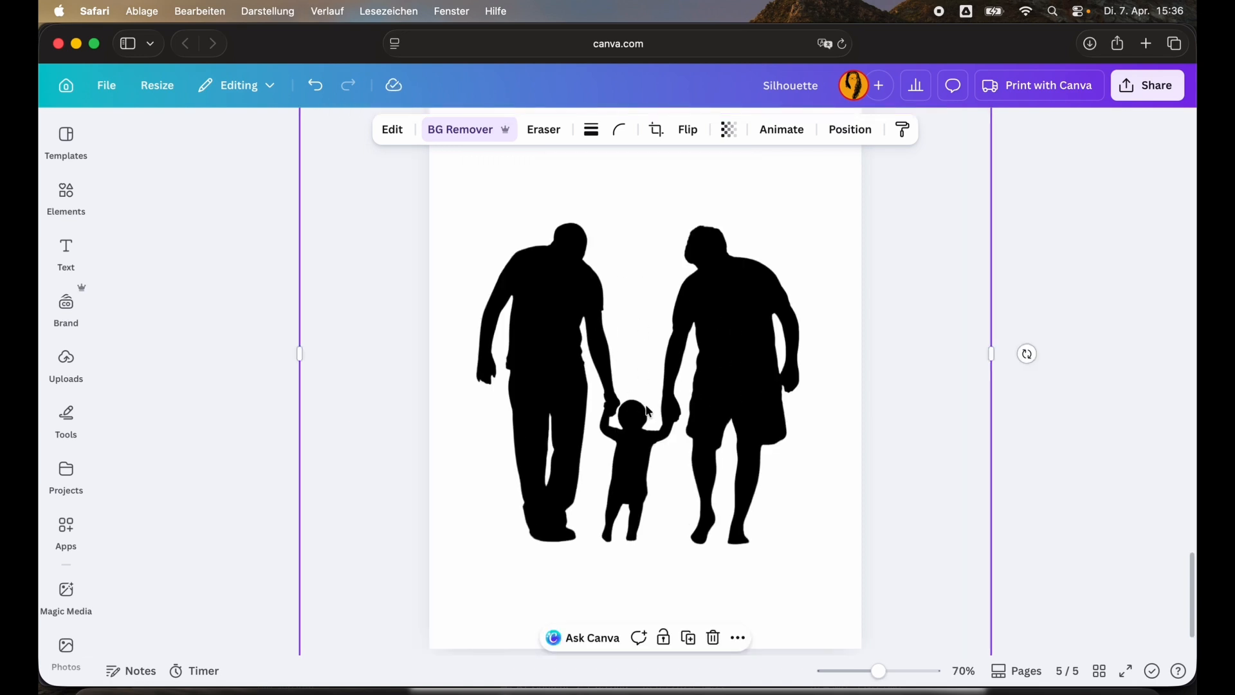
pyautogui.scroll(10, 659, 391)
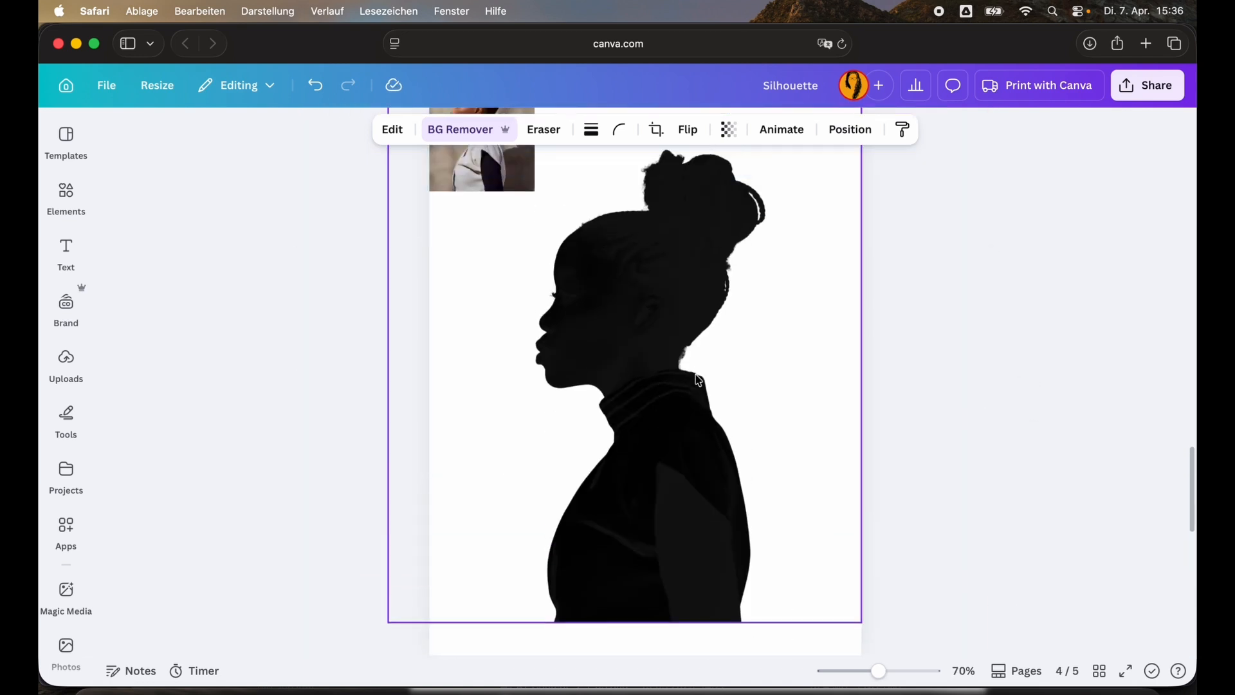
pyautogui.scroll(15, 692, 361)
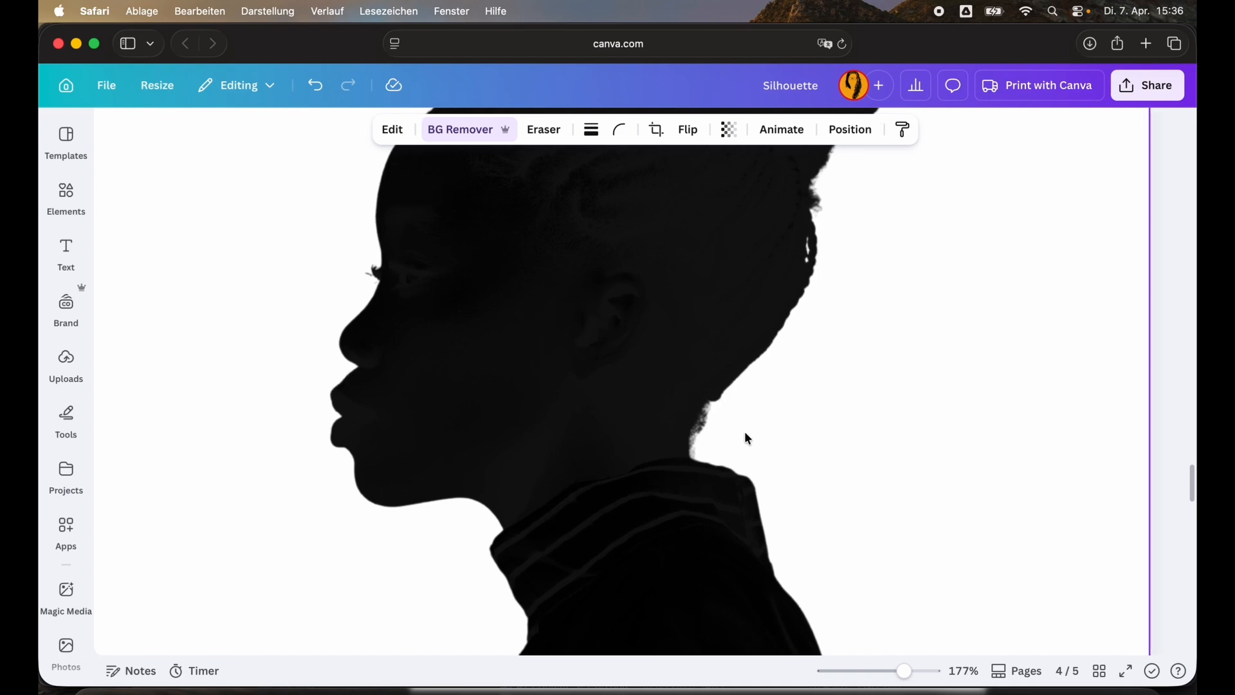
pyautogui.scroll(-10, 635, 412)
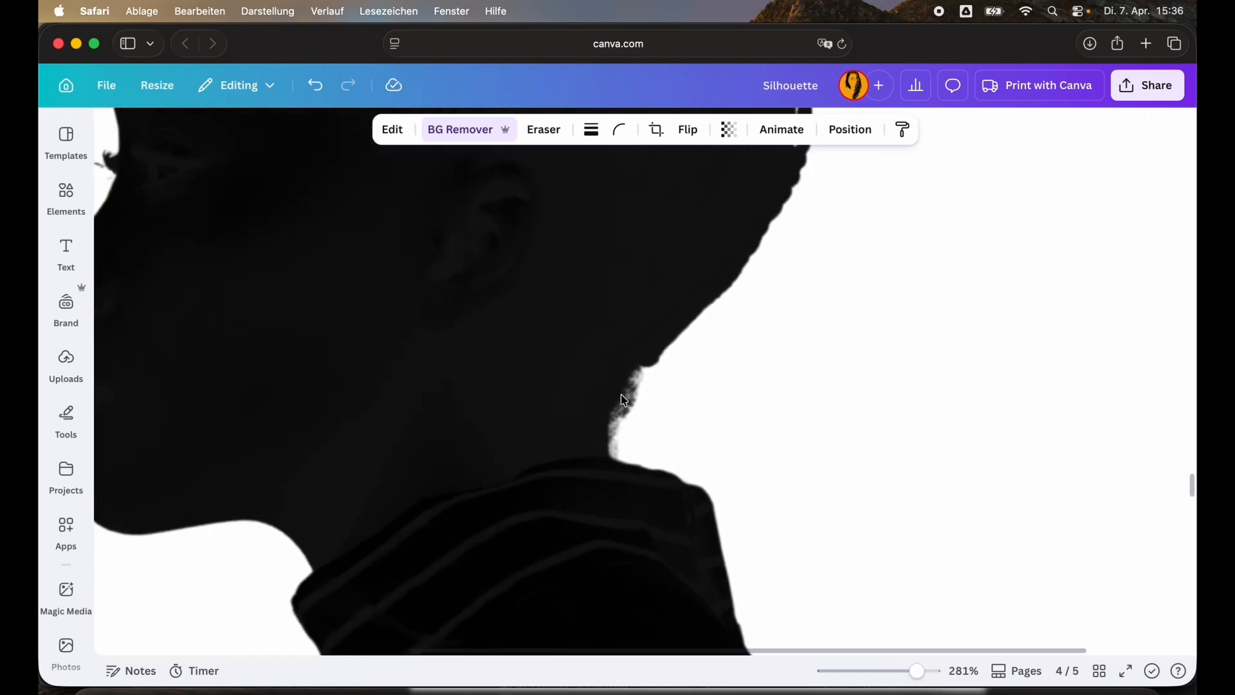
pyautogui.click(426, 136)
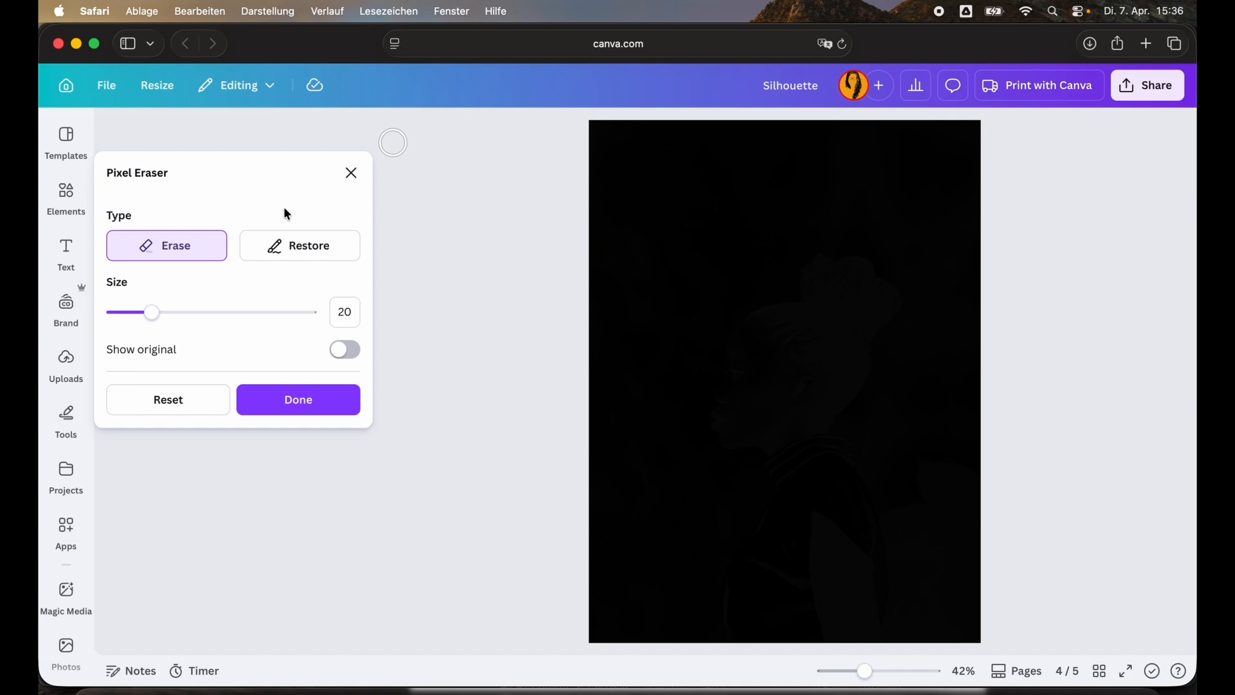
pyautogui.click(196, 256)
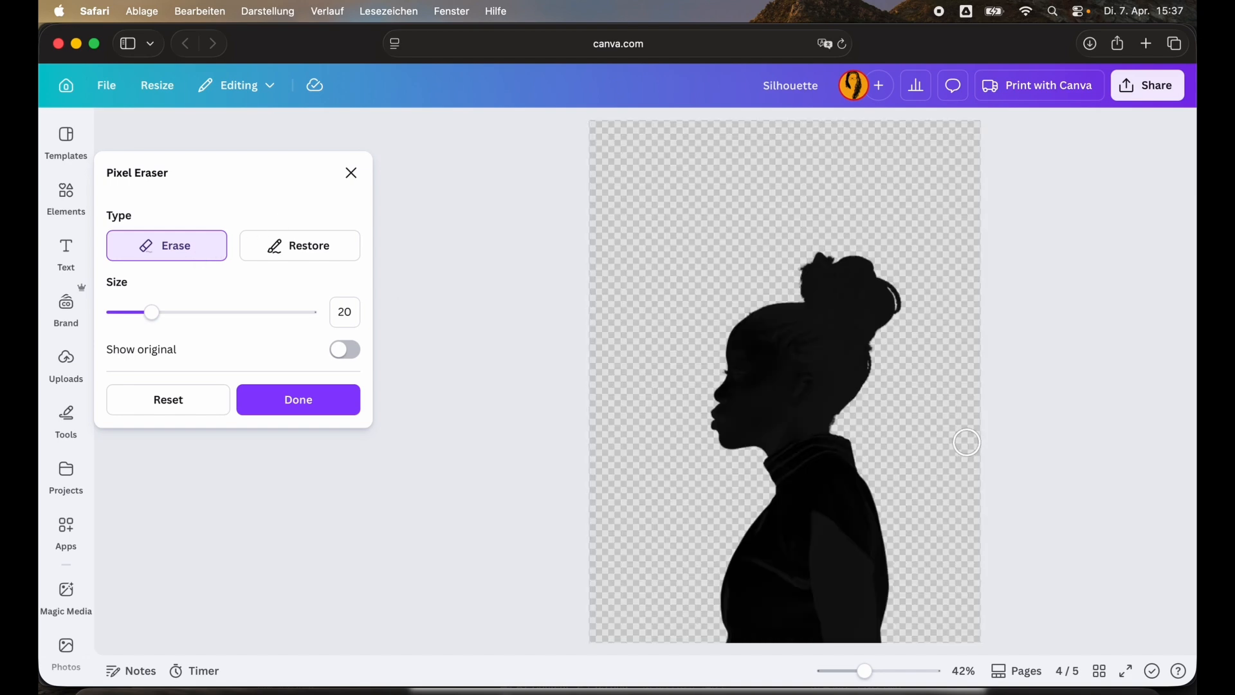
pyautogui.moveTo(866, 670); pyautogui.dragTo(938, 659)
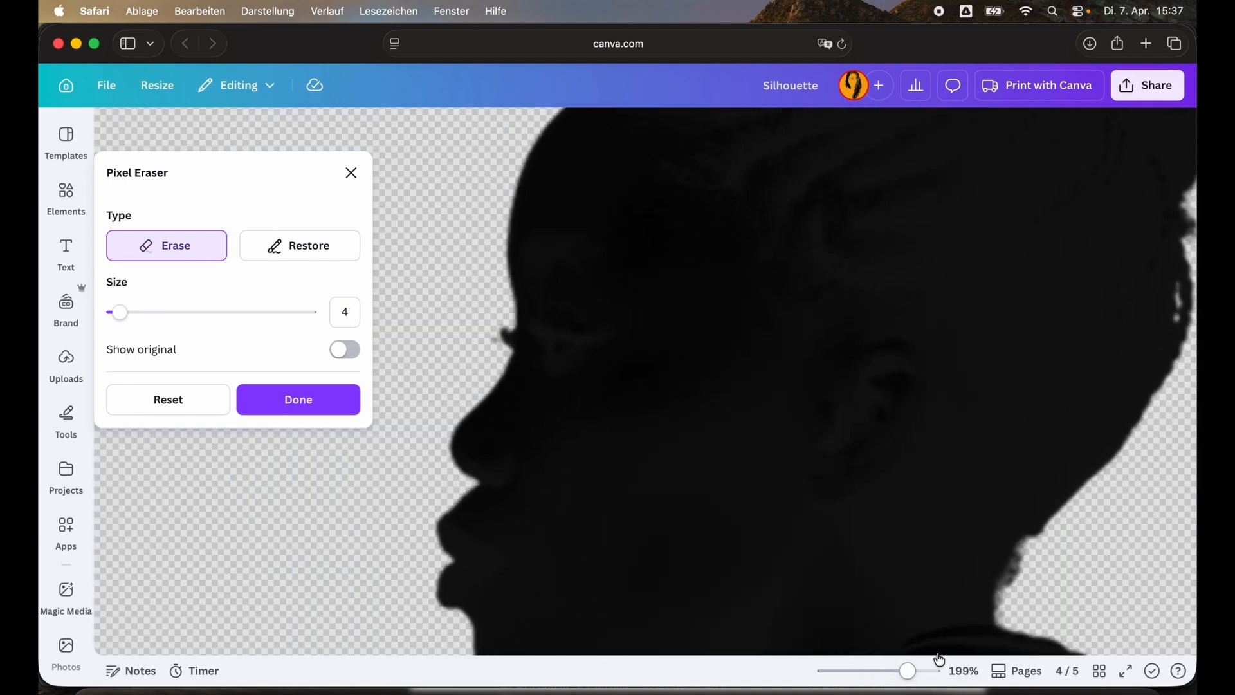
pyautogui.click(1013, 599)
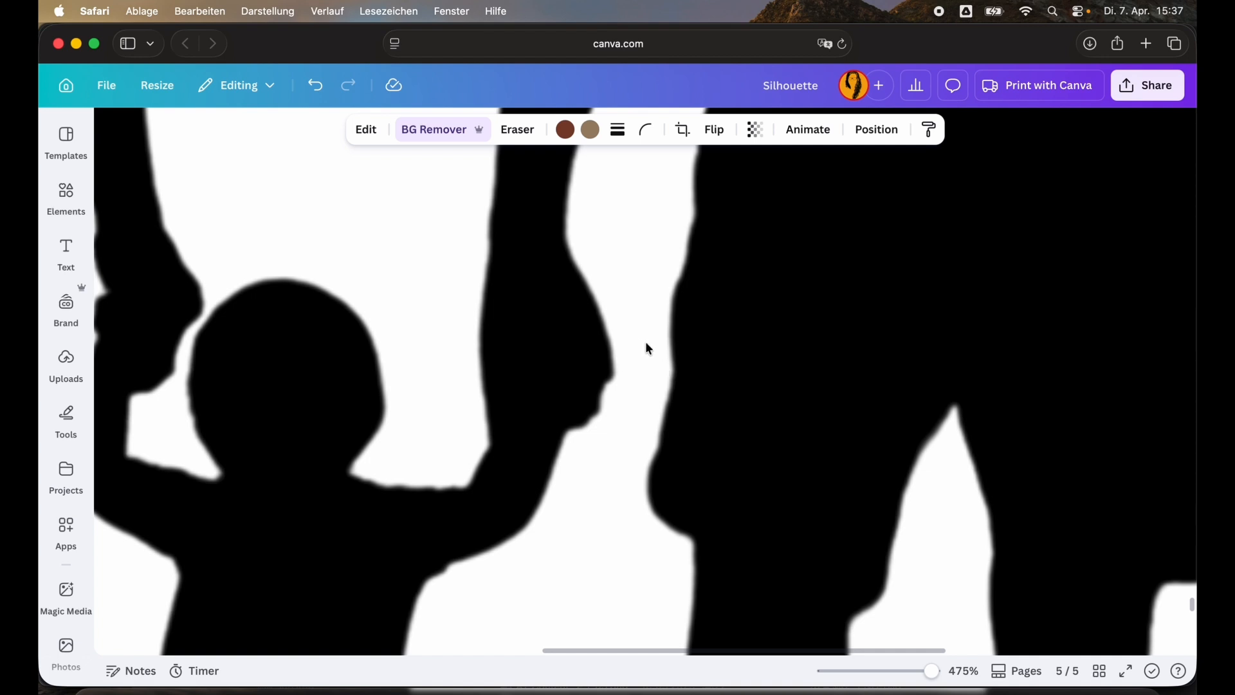
# Download only page 5 with the family silhouette as a PNG at size 1.
pyautogui.scroll(2, 645, 343)
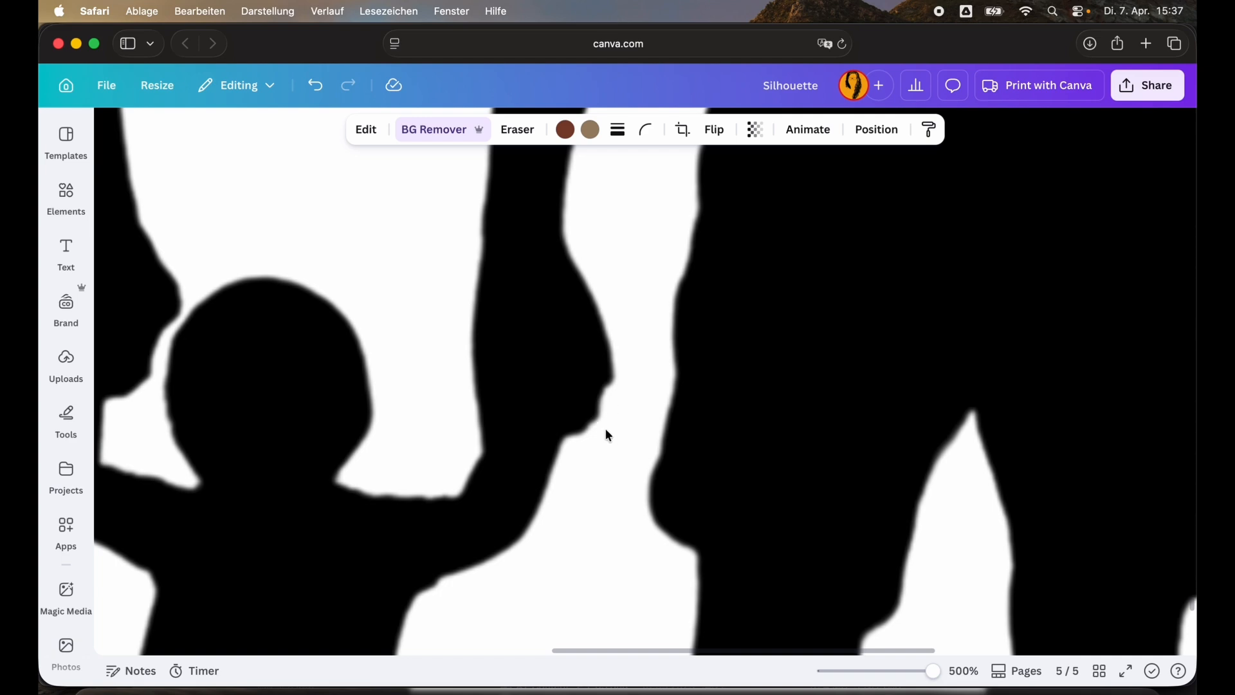
pyautogui.scroll(-10, 608, 436)
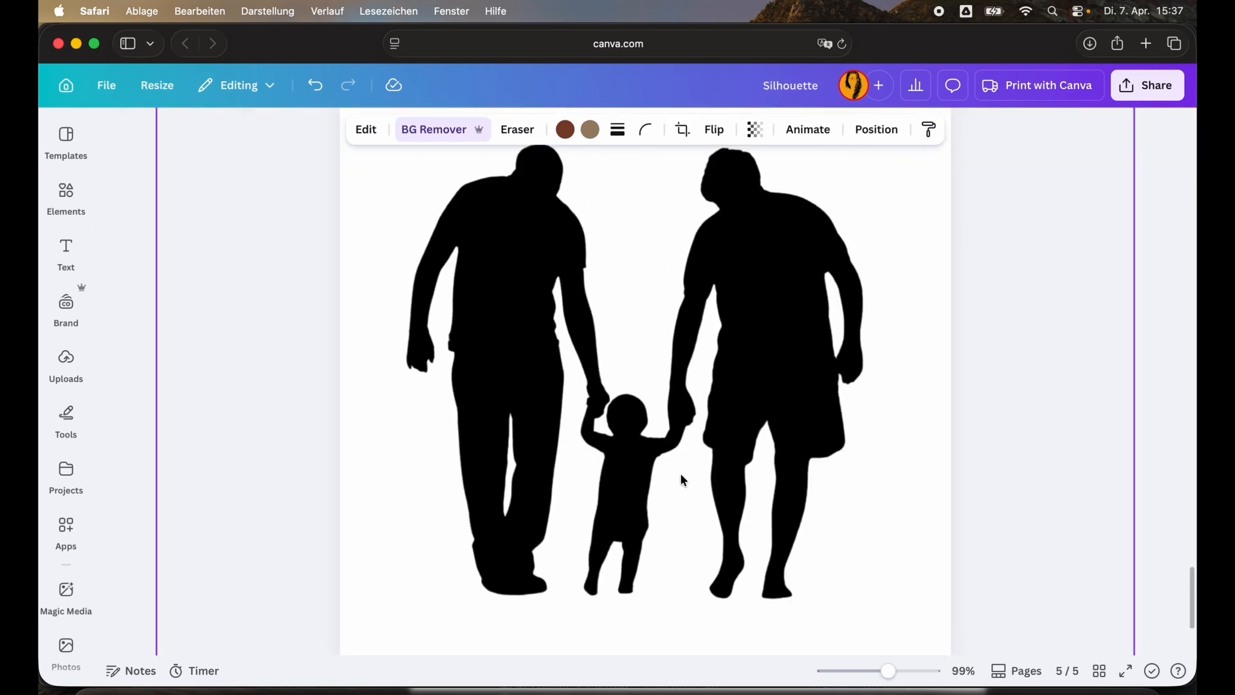
pyautogui.scroll(-3, 682, 479)
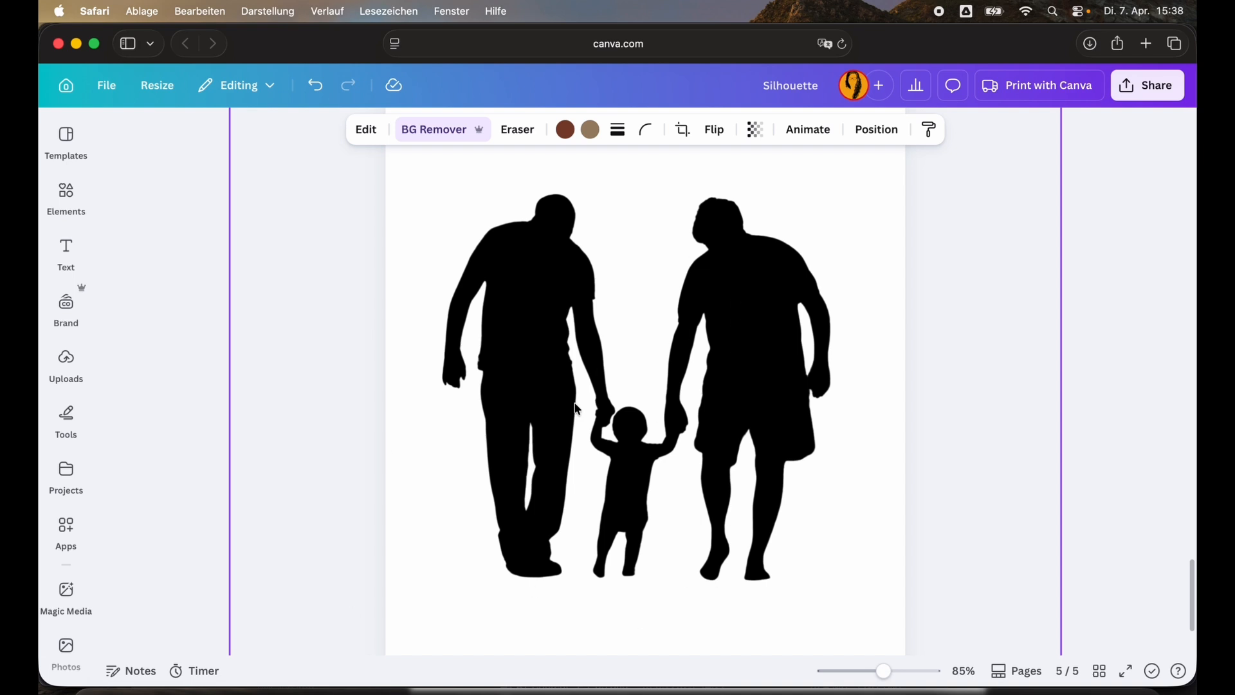
pyautogui.click(1076, 367)
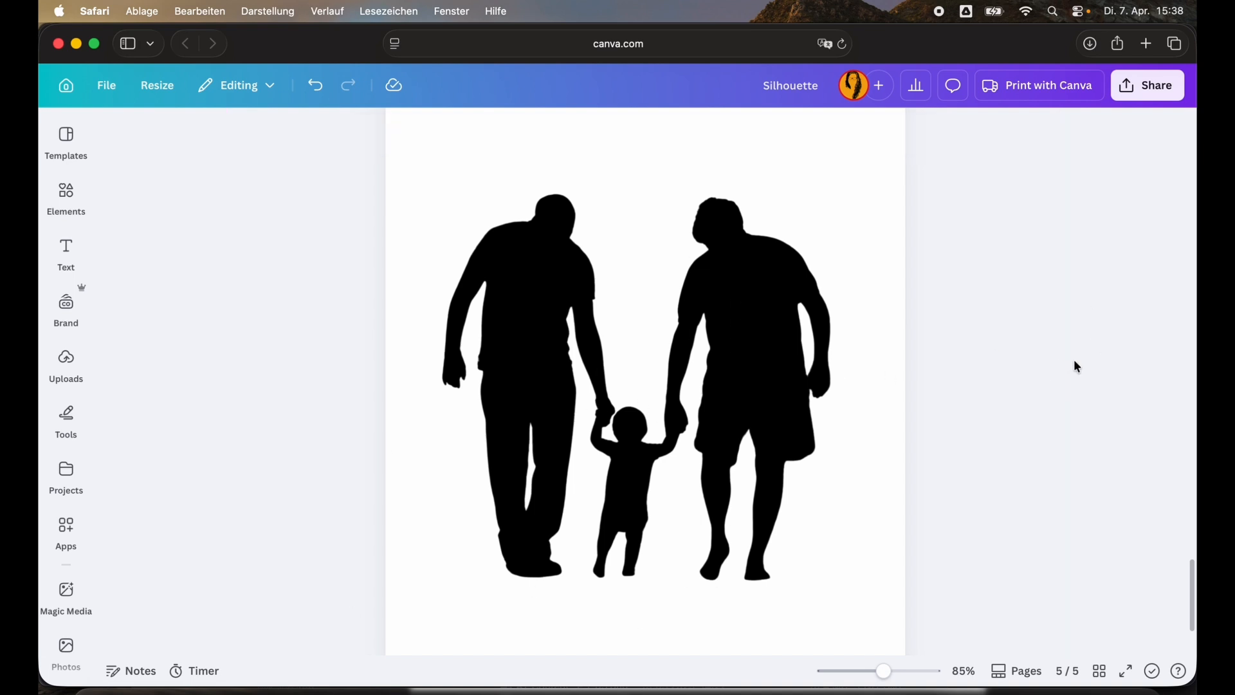
pyautogui.click(1134, 96)
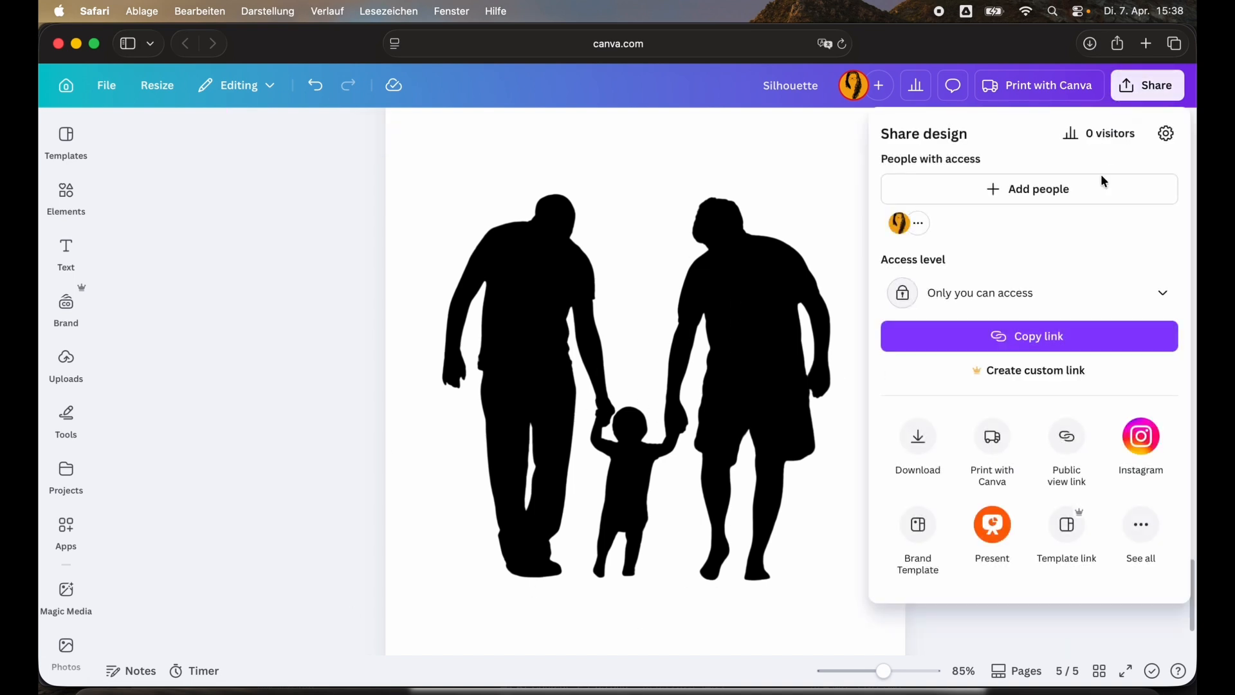
pyautogui.click(928, 438)
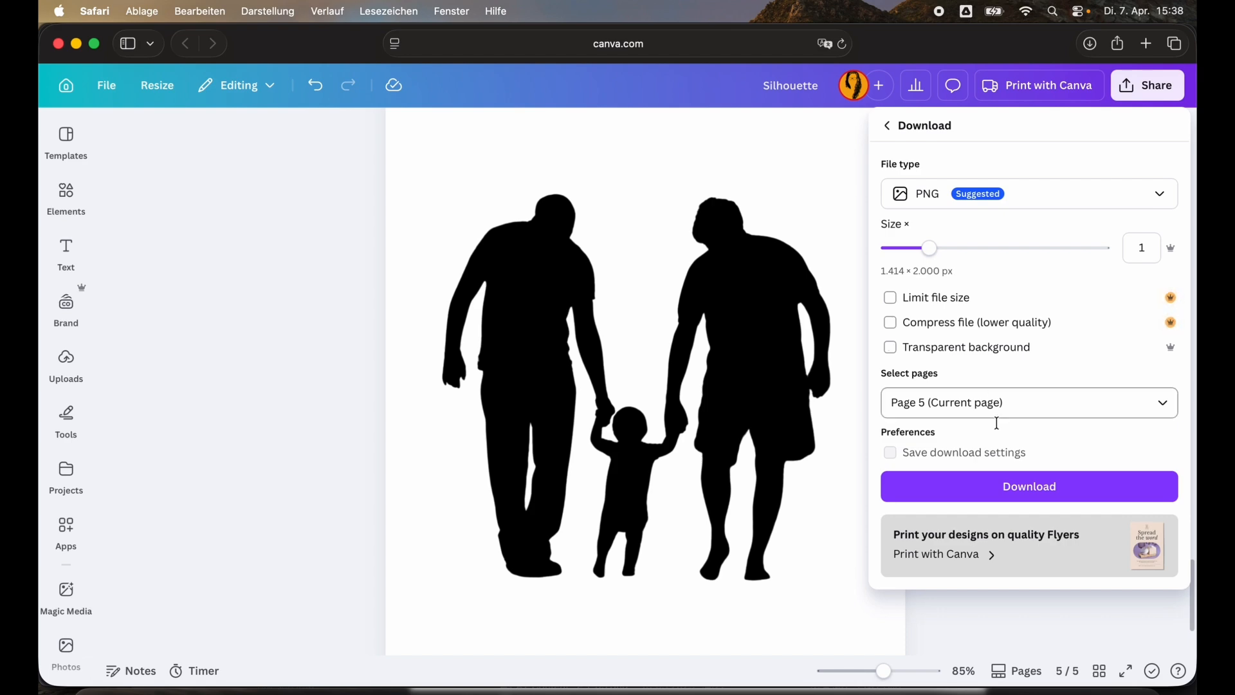
pyautogui.click(1034, 497)
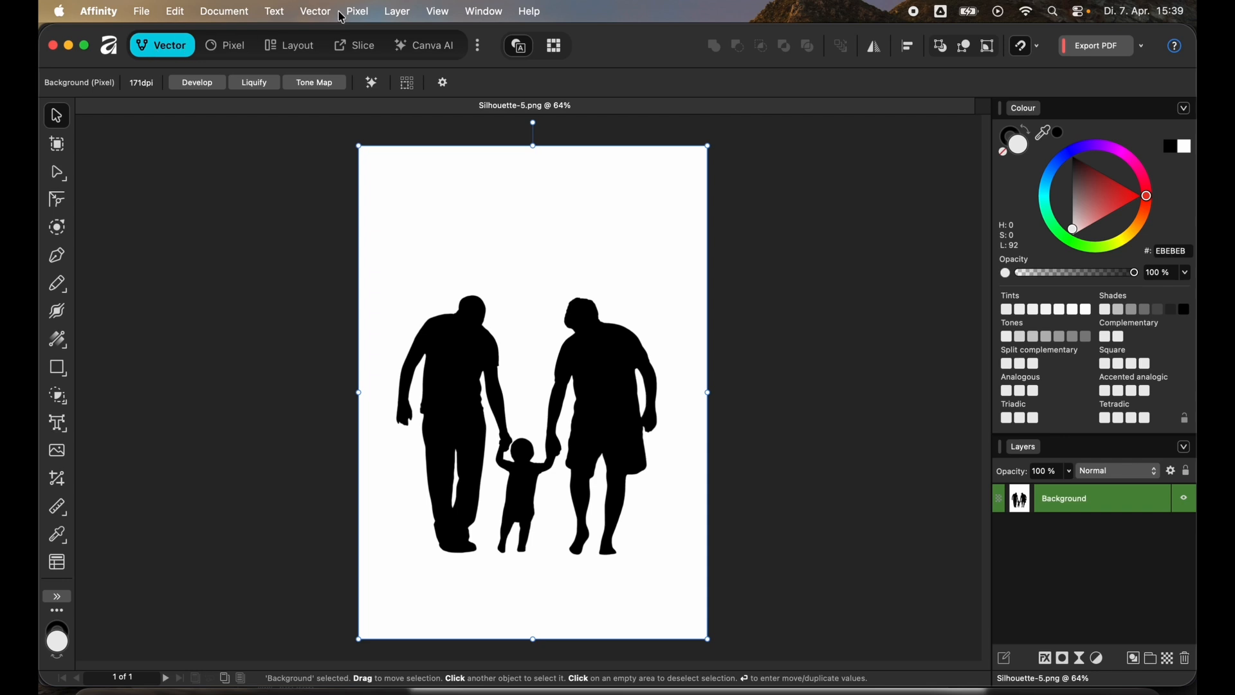
# In Affinity, apply an Image Trace to Silhouette-5.png with 83 % edge threshold and 15 % curve fitting tolerance.
pyautogui.click(314, 11)
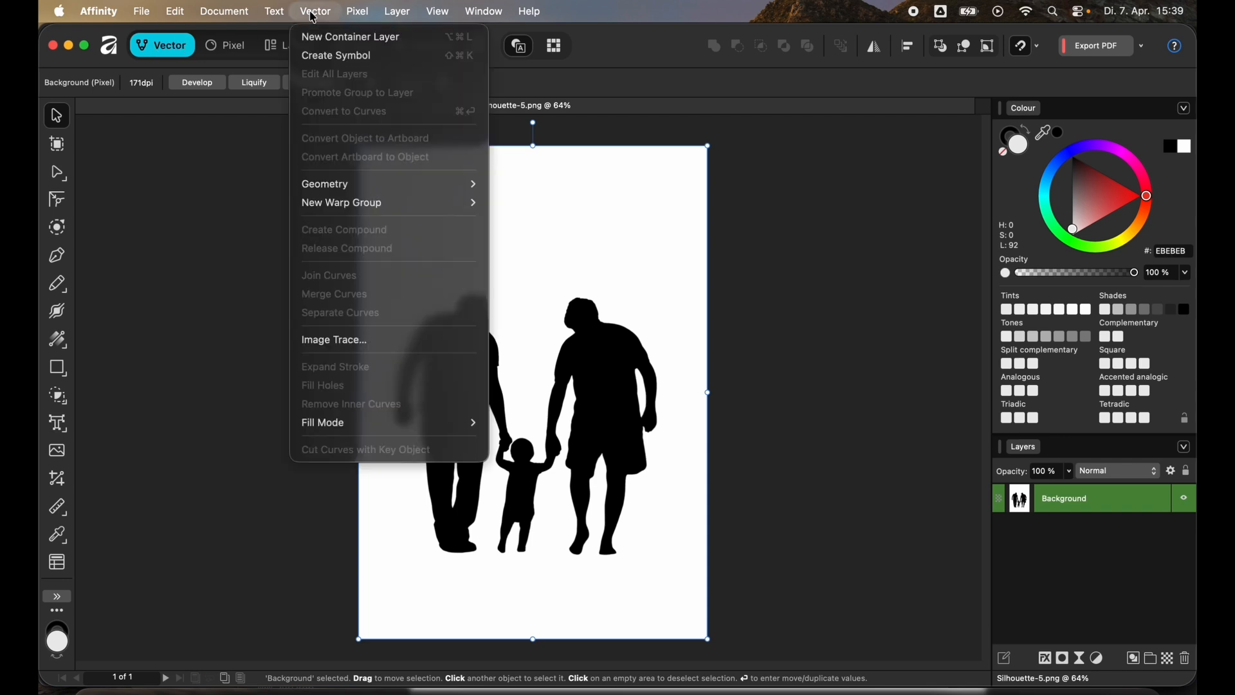
pyautogui.click(373, 340)
pyautogui.moveTo(802, 562); pyautogui.dragTo(881, 565)
pyautogui.moveTo(802, 606); pyautogui.dragTo(757, 607)
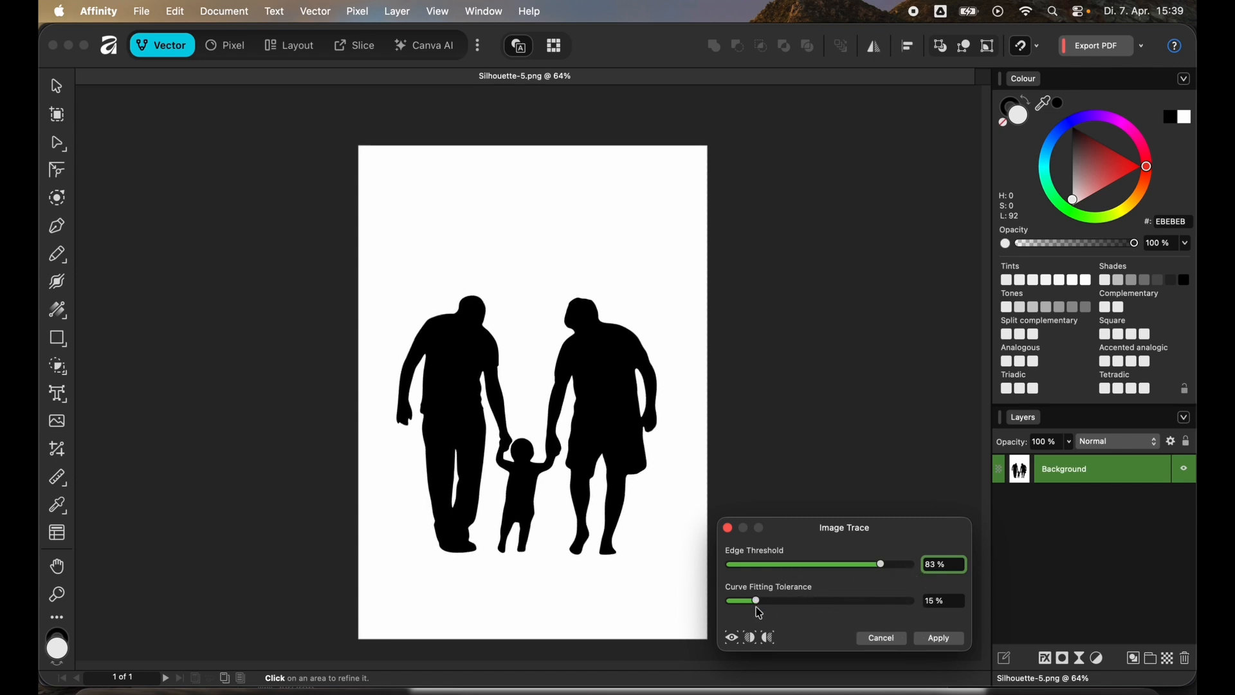
pyautogui.click(933, 642)
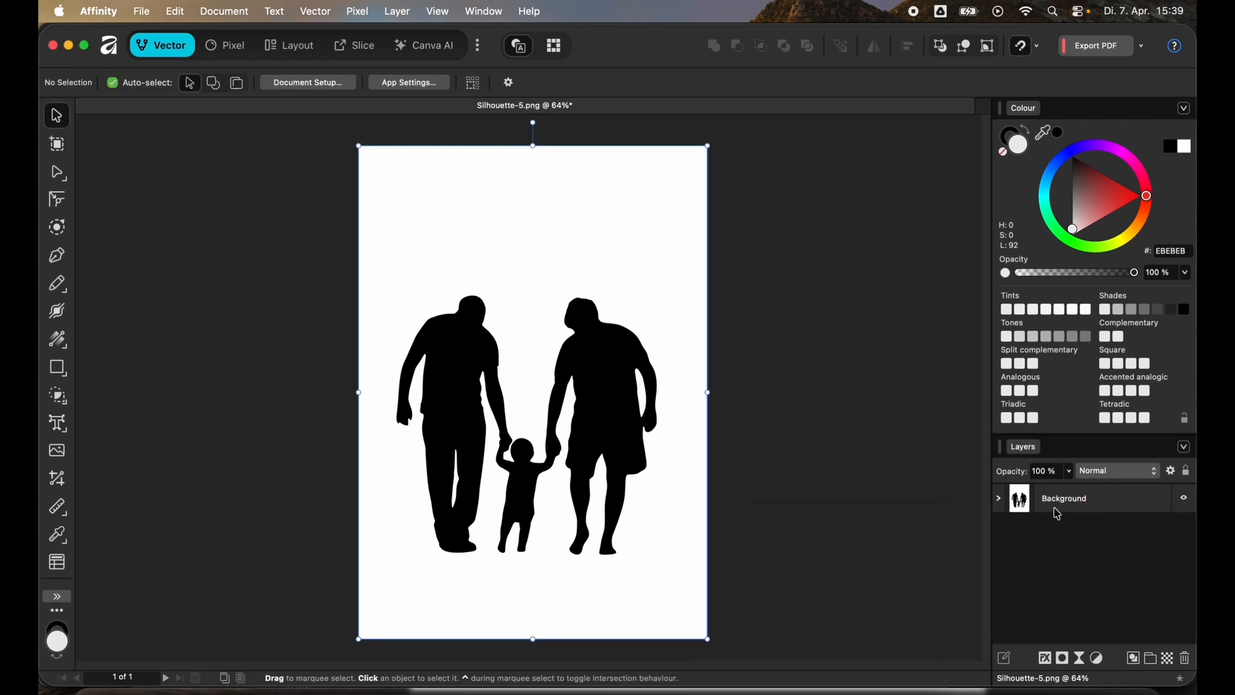
# Expand the traced Background group and delete its full-page white curve.
pyautogui.click(1001, 502)
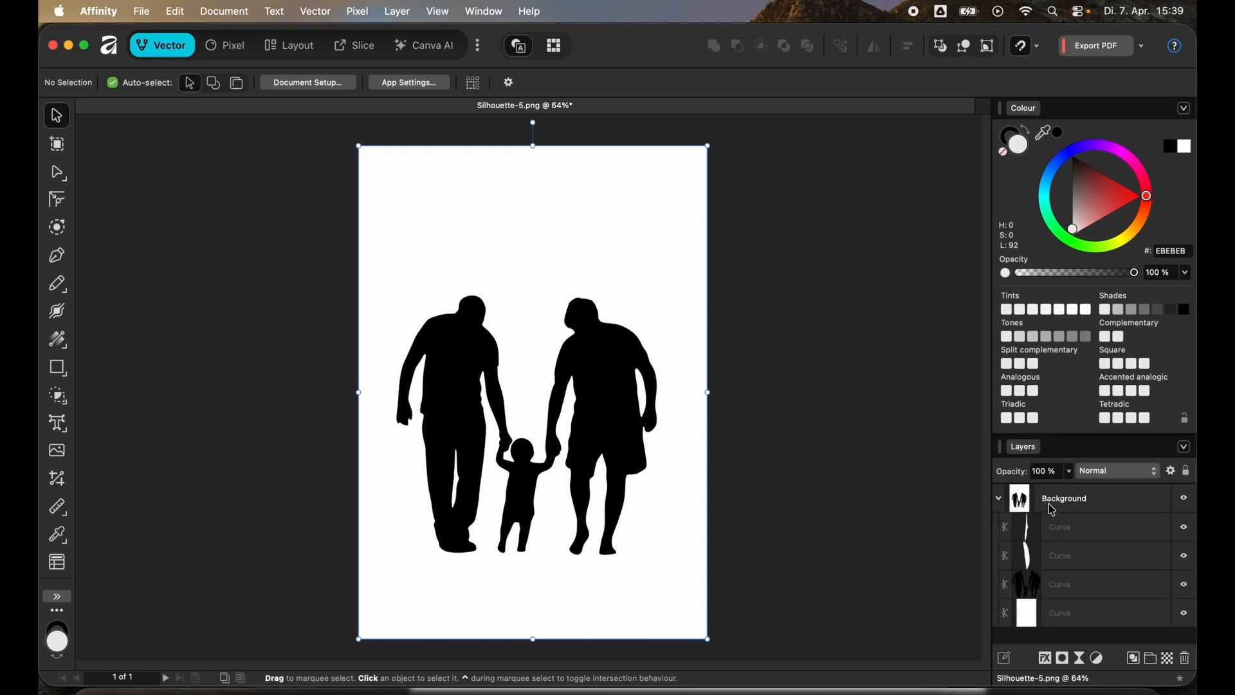
pyautogui.click(1069, 619)
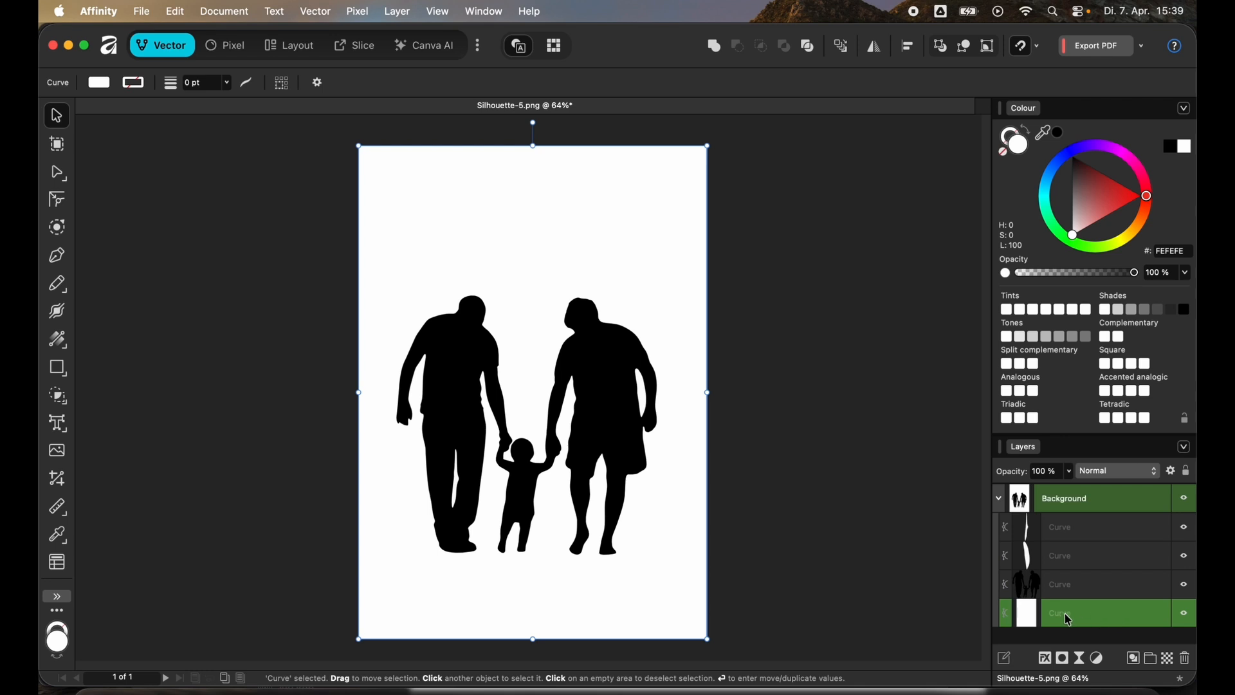
pyautogui.press('Delete')
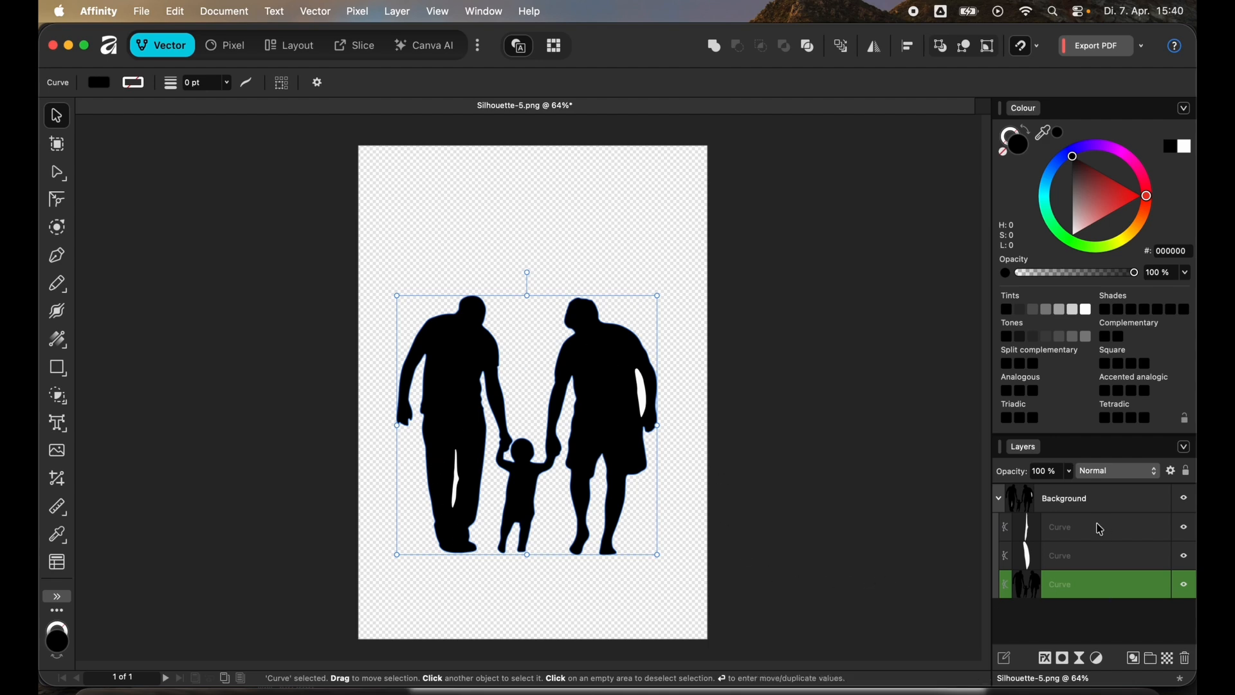
# Subtract the white arm-gap curve beside the torso of the adult in shorts from the black silhouette curve.
pyautogui.click(1075, 560)
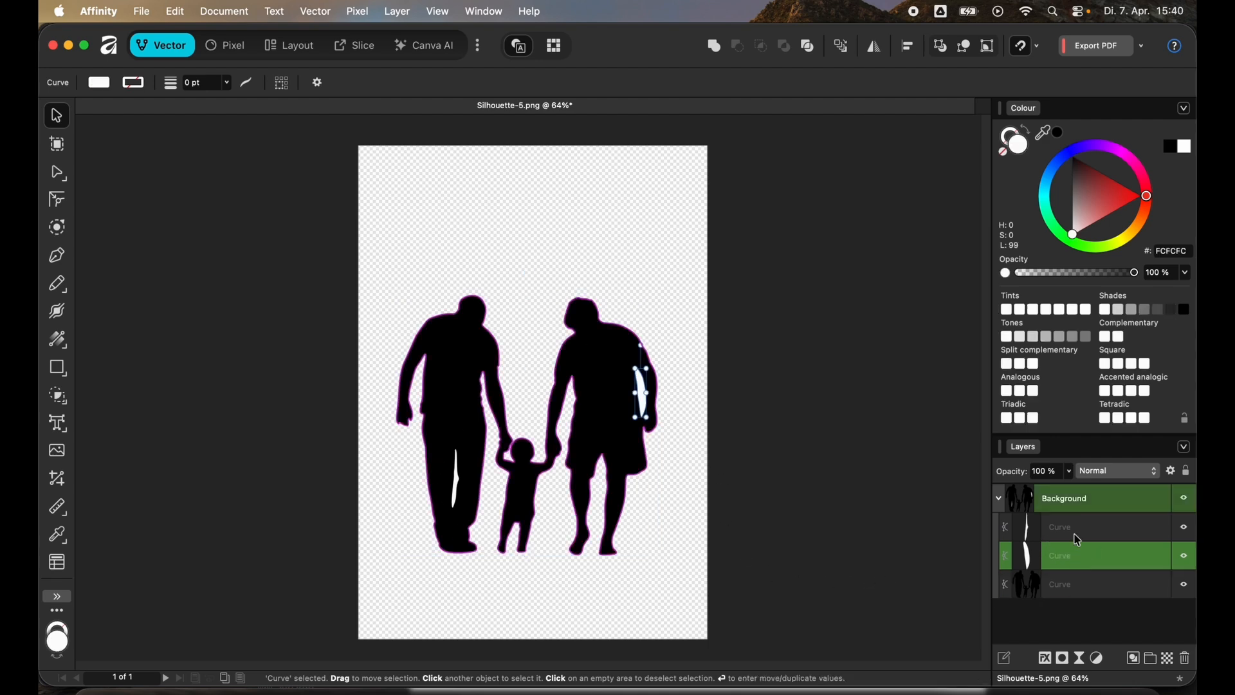
pyautogui.click(1191, 560)
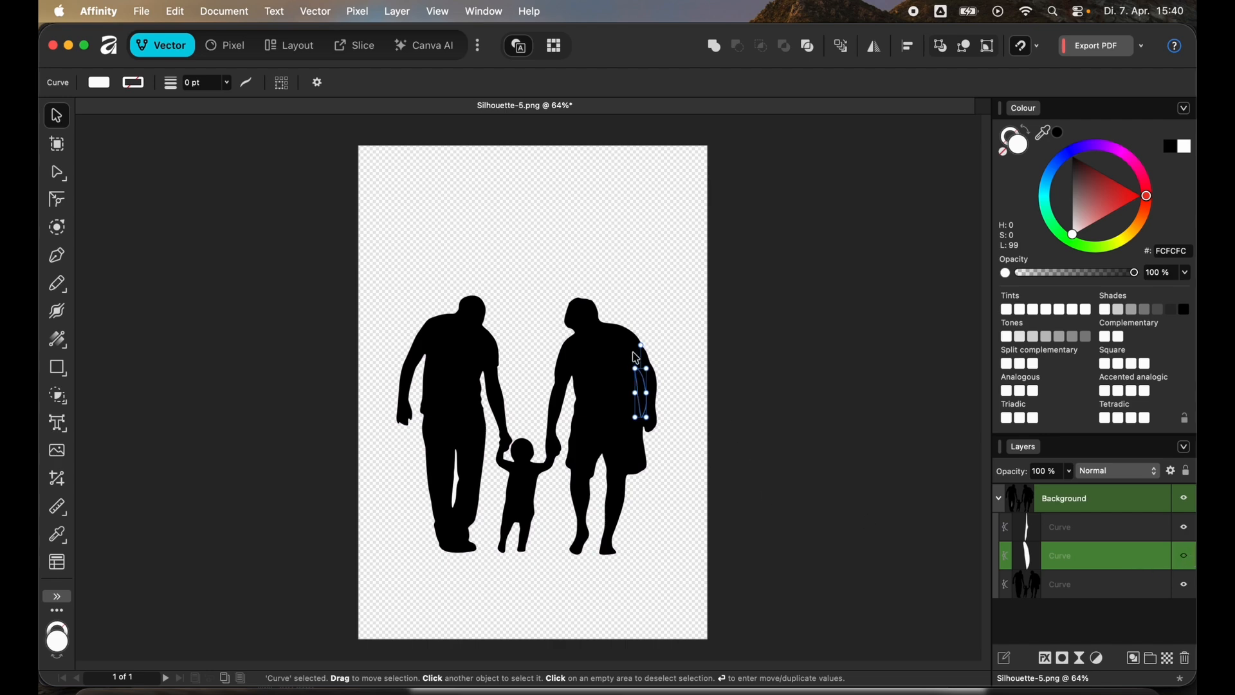
pyautogui.click(1189, 558)
pyautogui.keyDown('shift'); pyautogui.click(1081, 574); pyautogui.keyUp('shift')
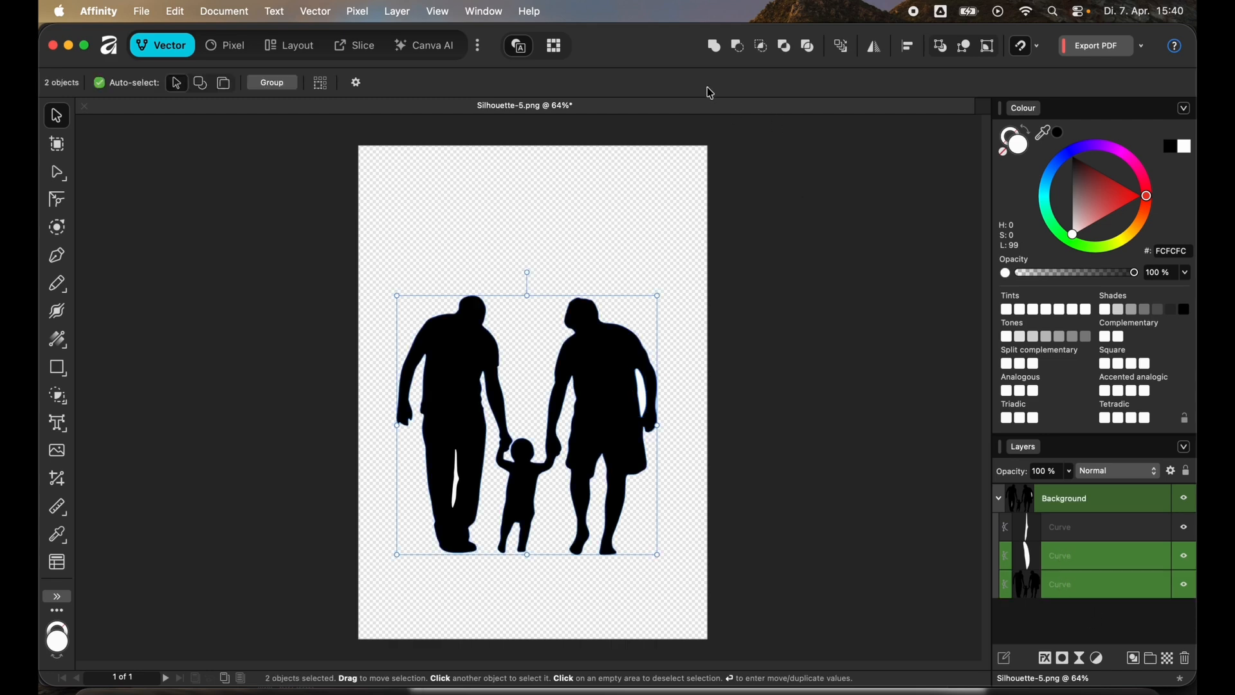
pyautogui.click(740, 48)
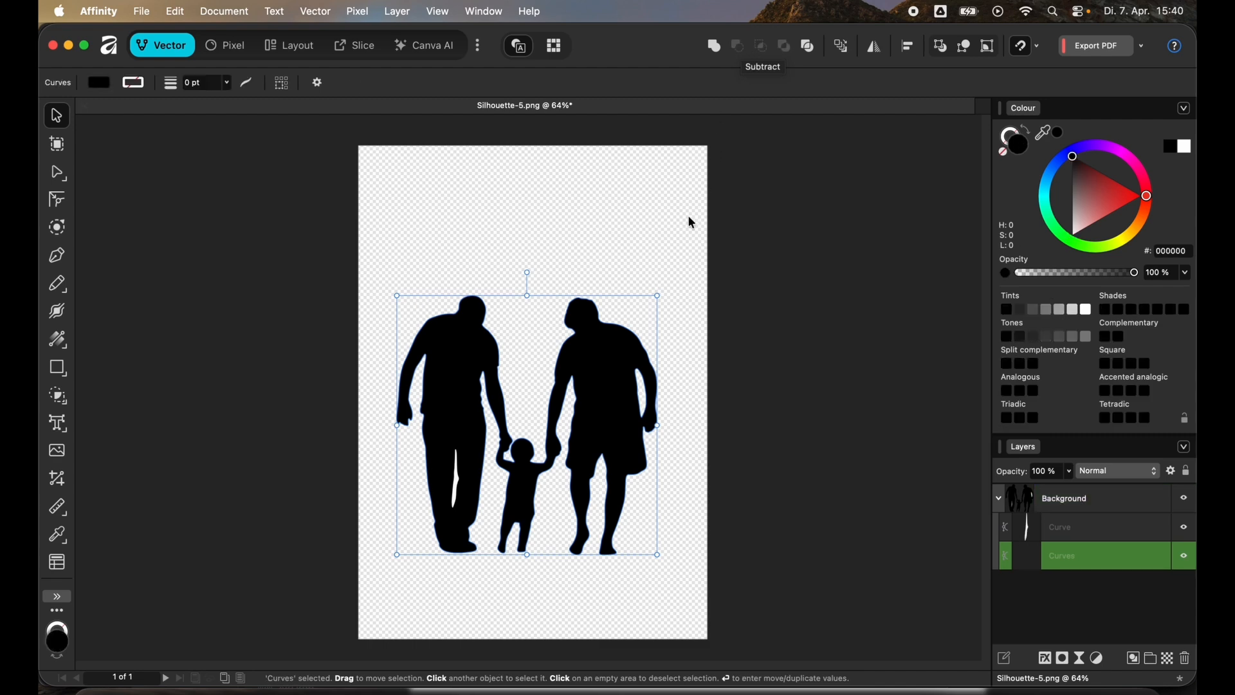
# Subtract the white curve between the legs of the adult in long trousers from the combined black silhouette.
pyautogui.click(1057, 537)
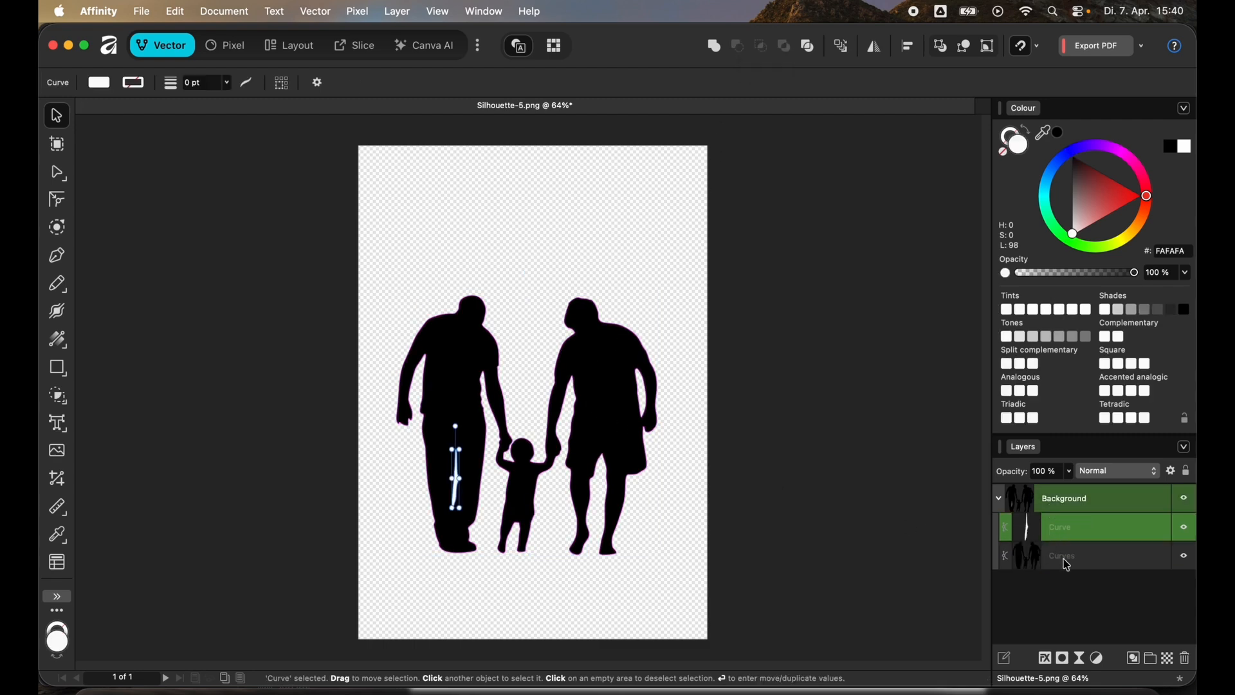
pyautogui.keyDown('shift'); pyautogui.click(1097, 569); pyautogui.keyUp('shift')
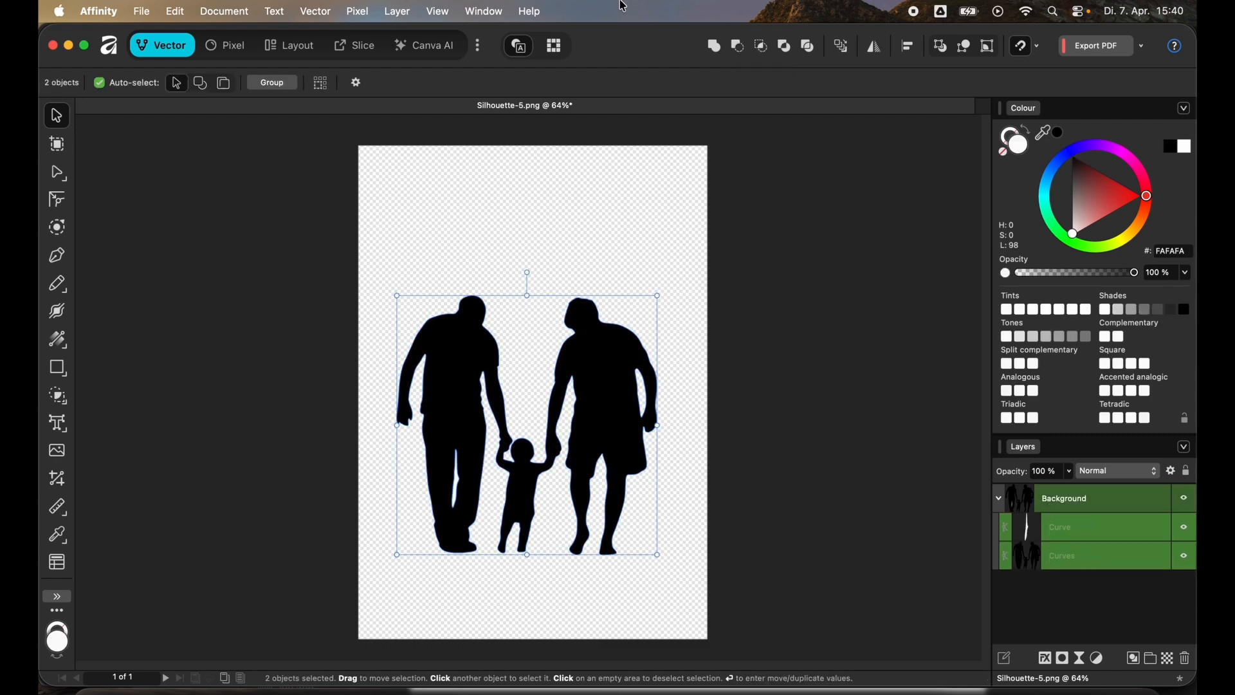
pyautogui.click(740, 48)
# Move the subtracted Curves layer out of the Background group and delete the Background layer.
pyautogui.moveTo(1070, 532); pyautogui.dragTo(1094, 508)
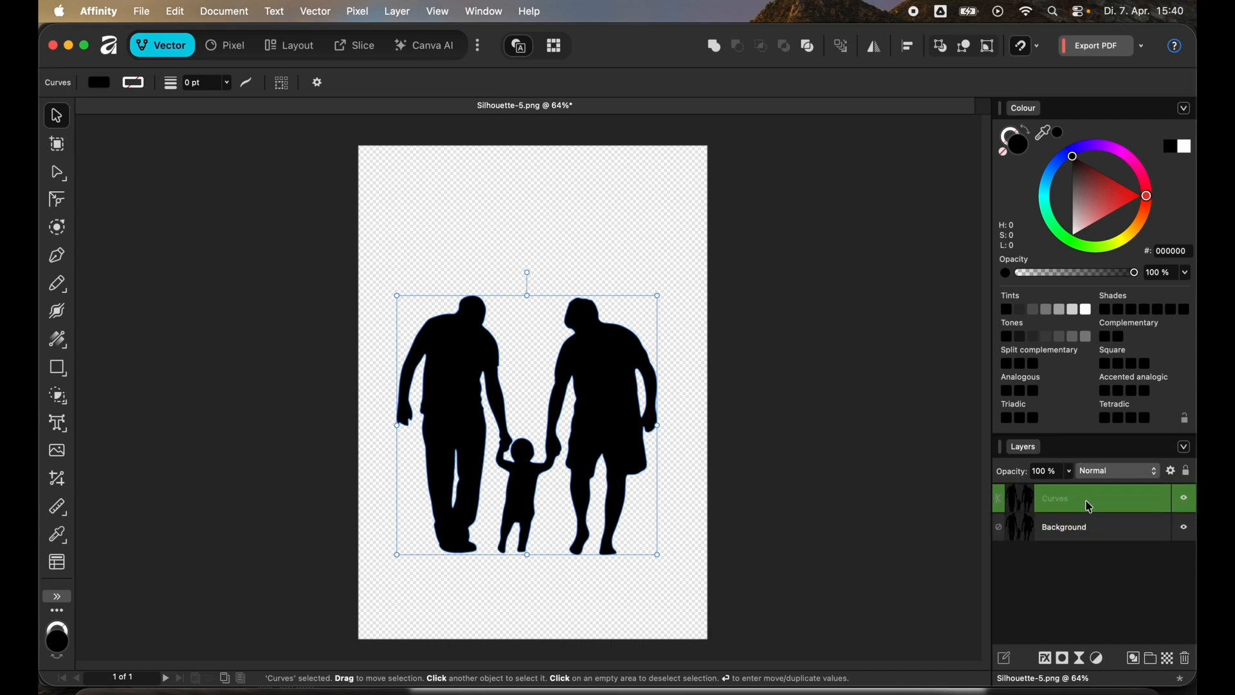
pyautogui.click(1081, 534)
pyautogui.press('Delete')
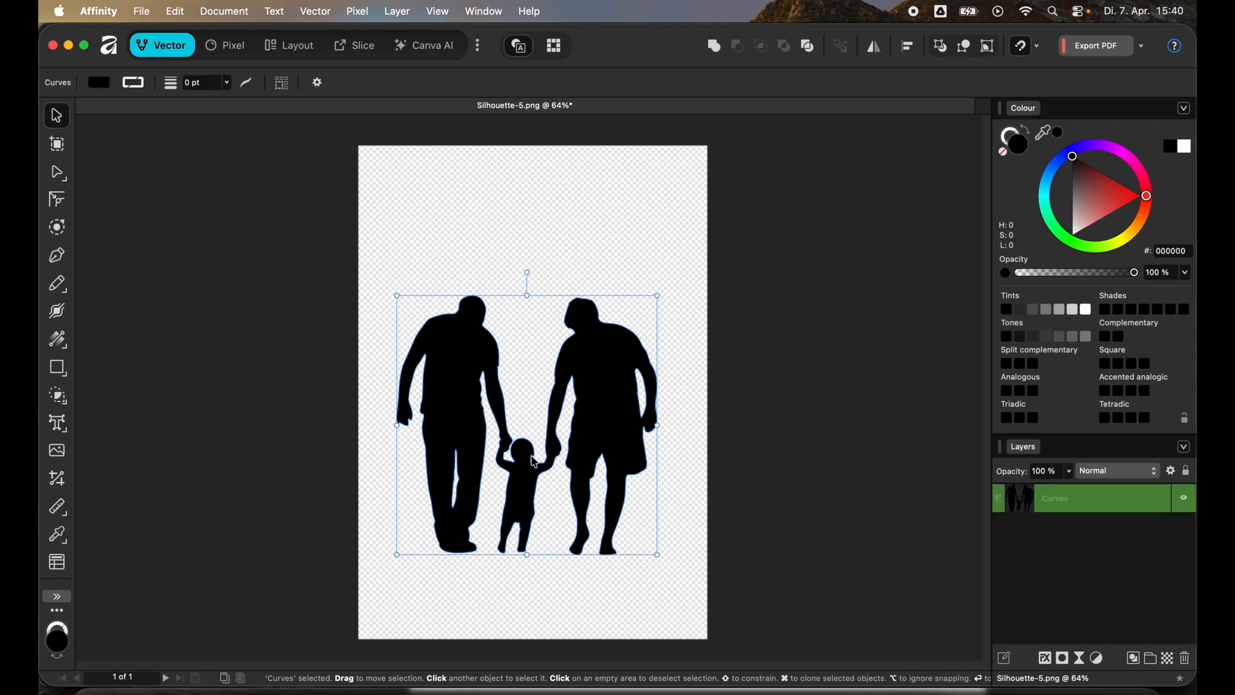
# Convert the node at the outer armpit of the adult in long trousers to a sharp node and move it slightly up.
pyautogui.click(57, 172)
pyautogui.scroll(5, 375, 414)
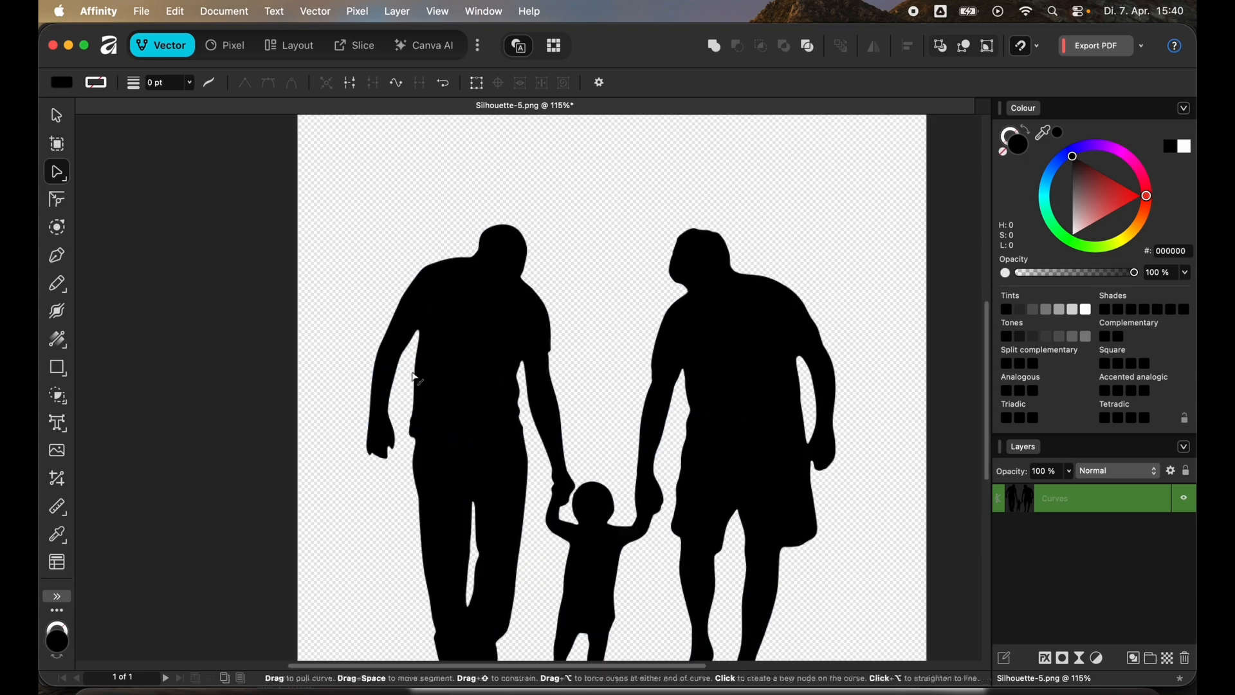
pyautogui.scroll(10, 399, 383)
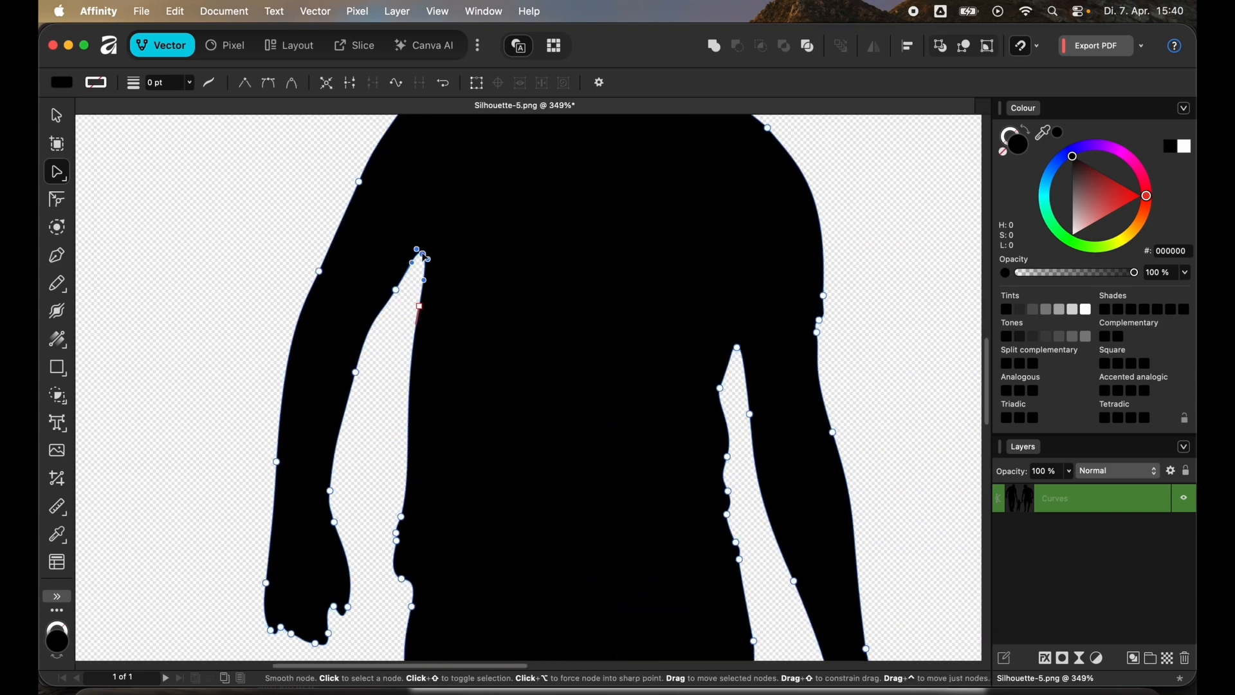
pyautogui.click(425, 256)
pyautogui.click(247, 87)
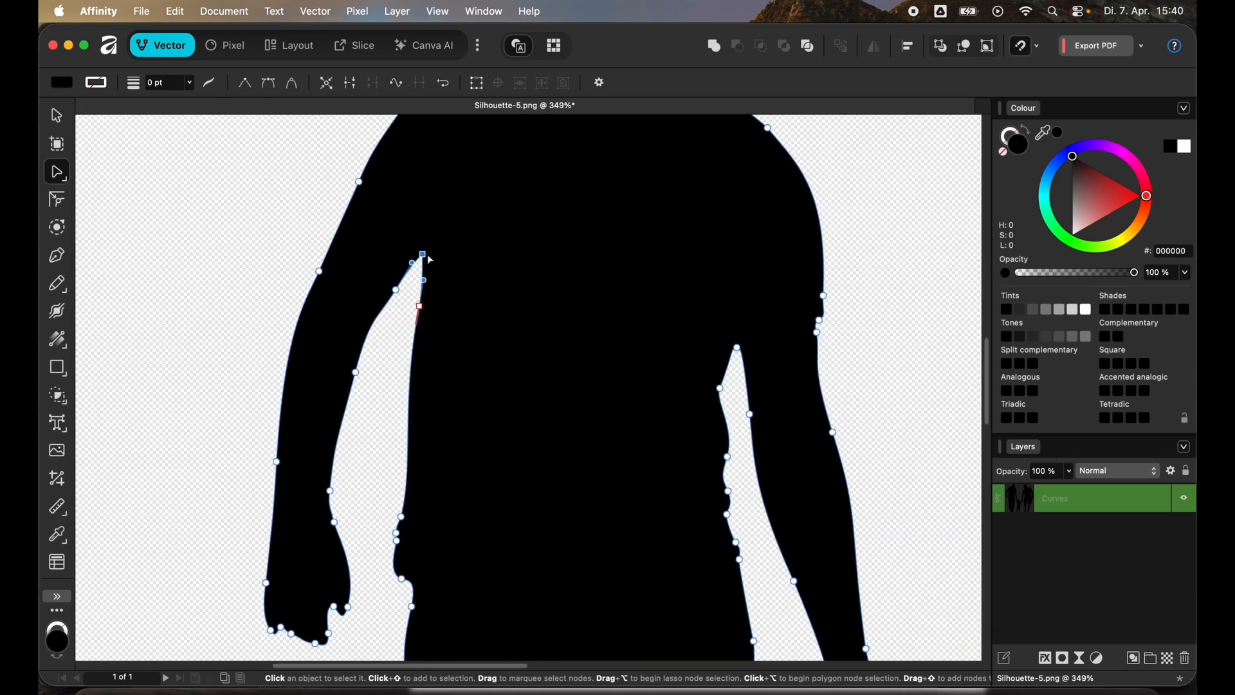
pyautogui.moveTo(424, 255); pyautogui.dragTo(426, 246)
pyautogui.click(786, 217)
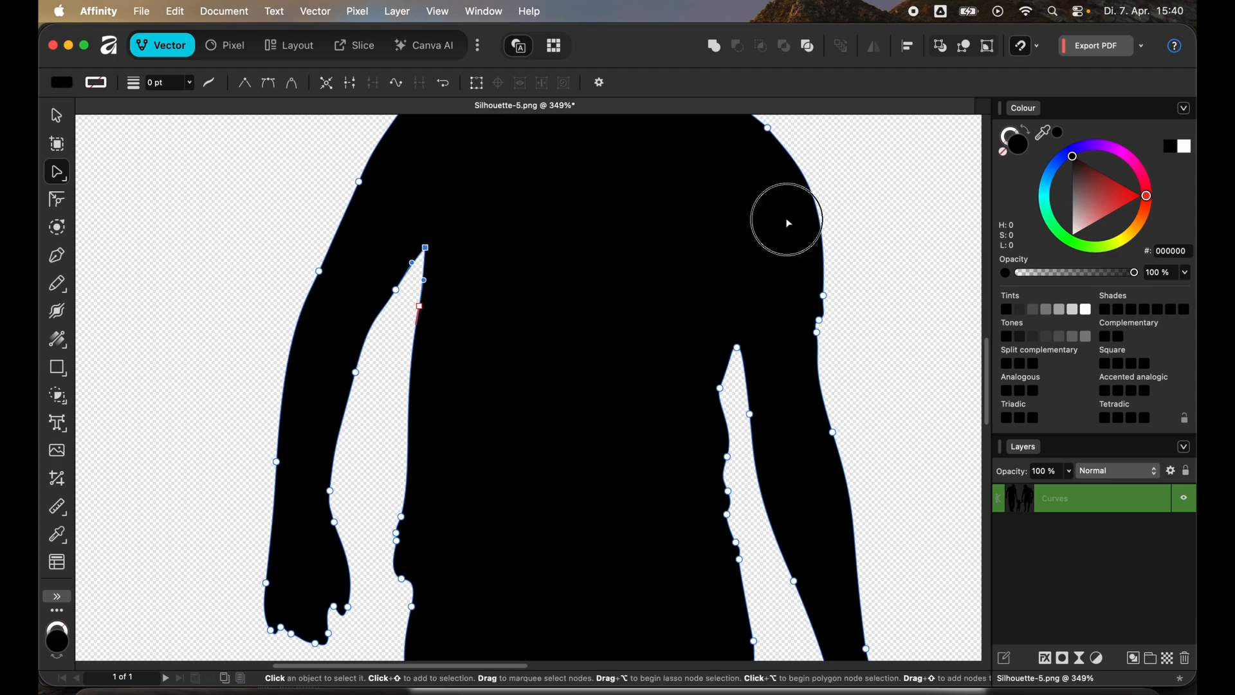
pyautogui.click(926, 204)
pyautogui.press('super+0')
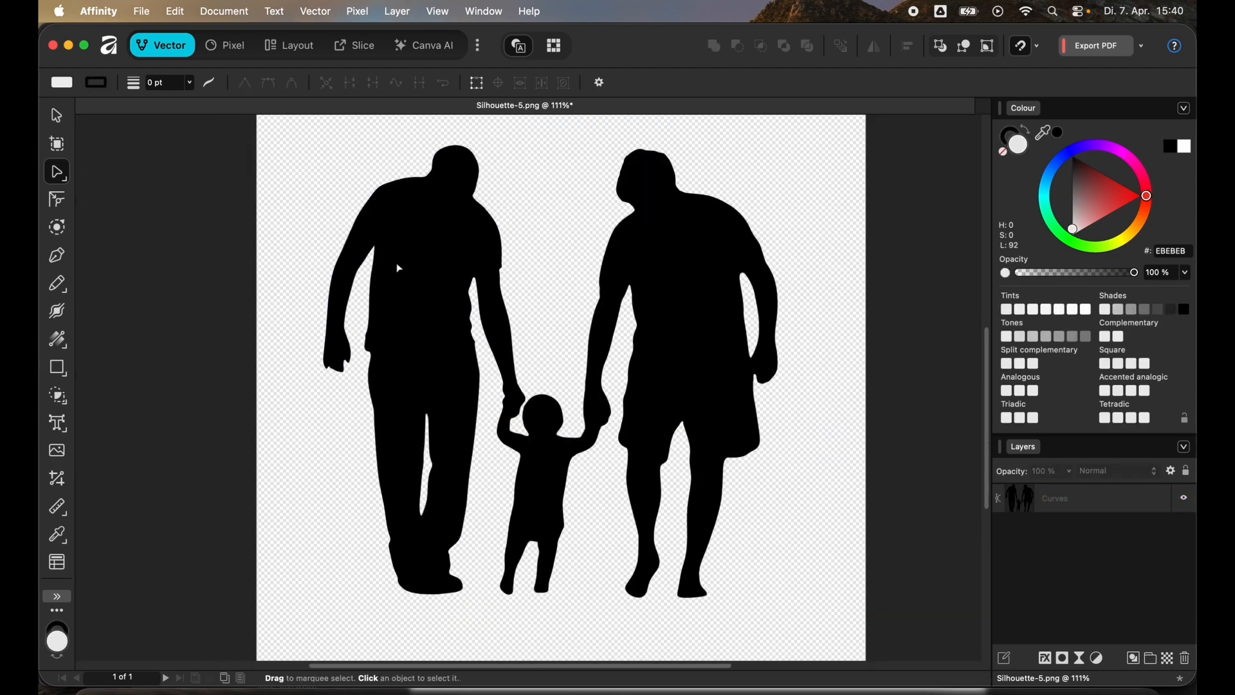
pyautogui.scroll(1, 462, 325)
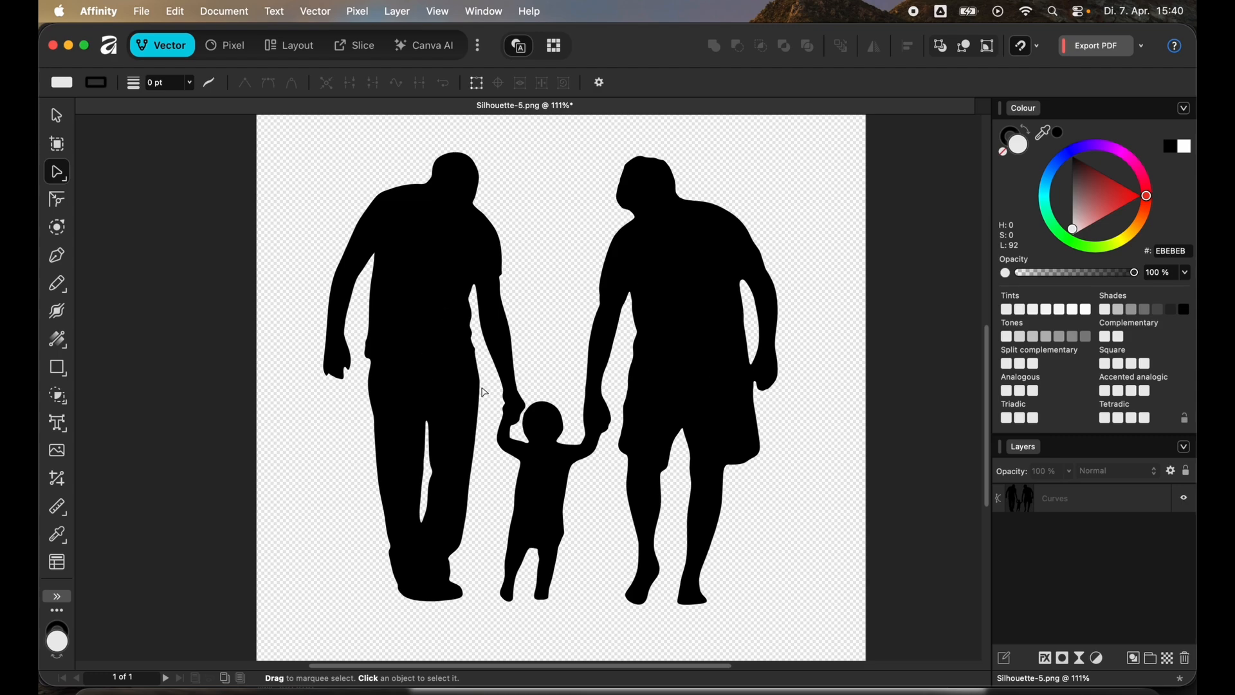
pyautogui.scroll(5, 603, 380)
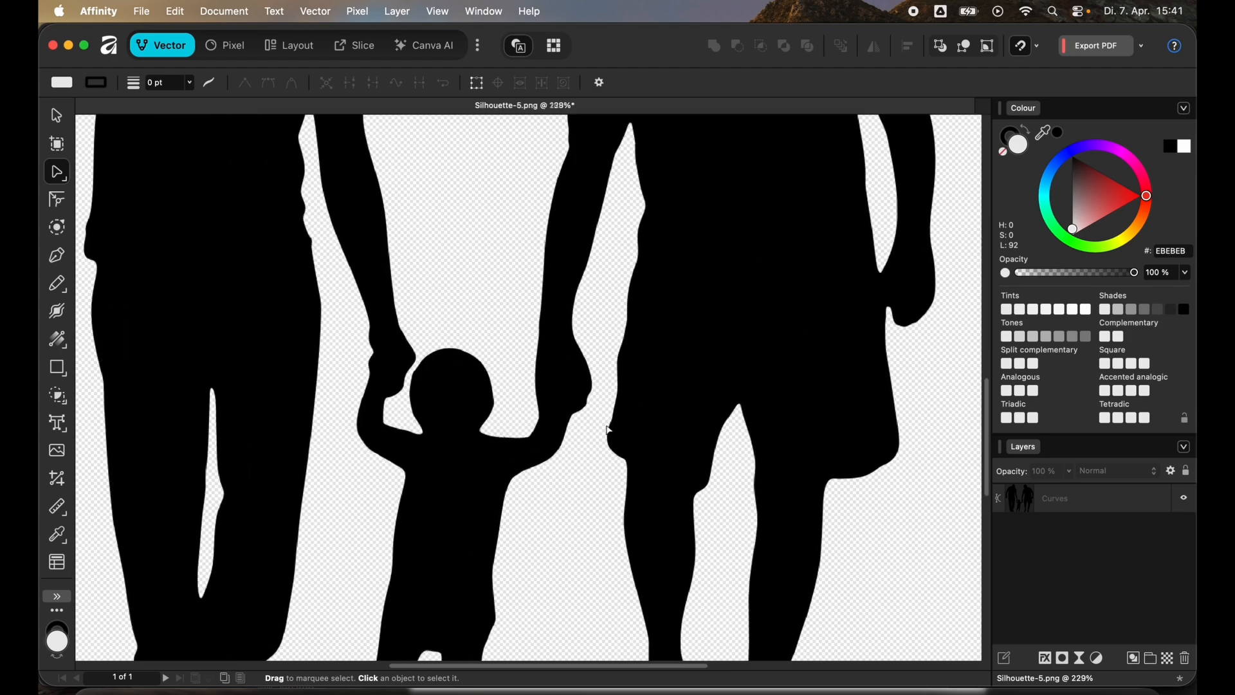
pyautogui.scroll(8, 603, 380)
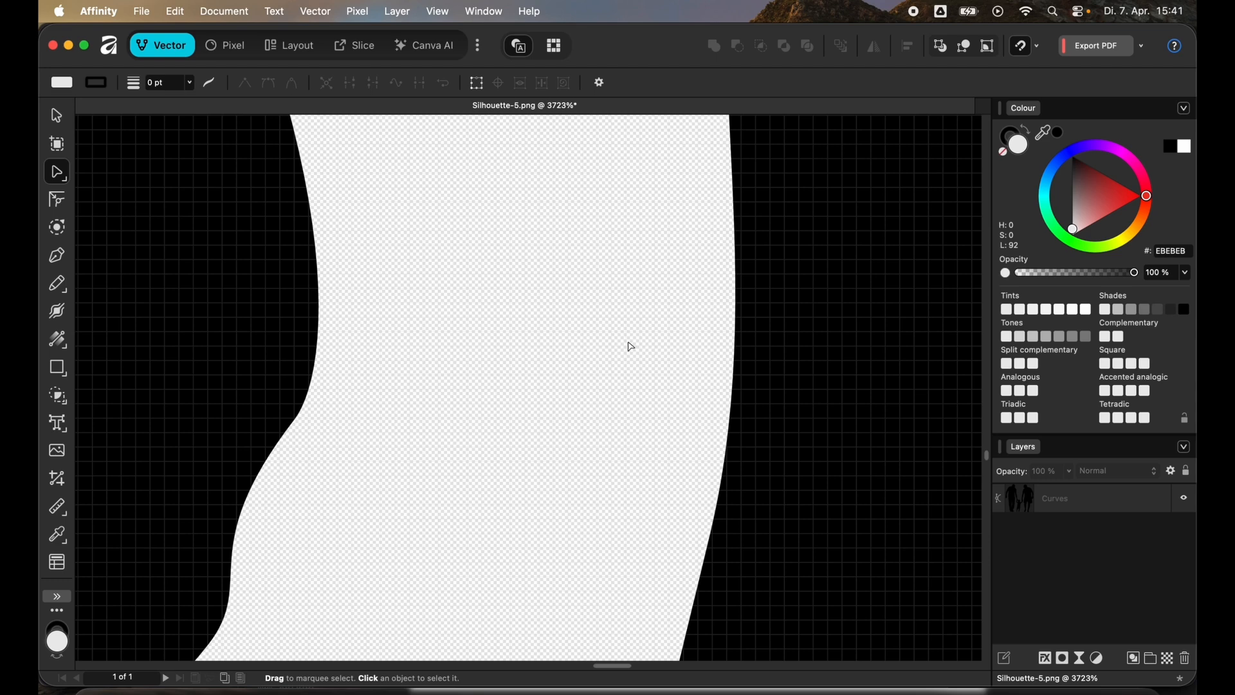
pyautogui.press('super+0')
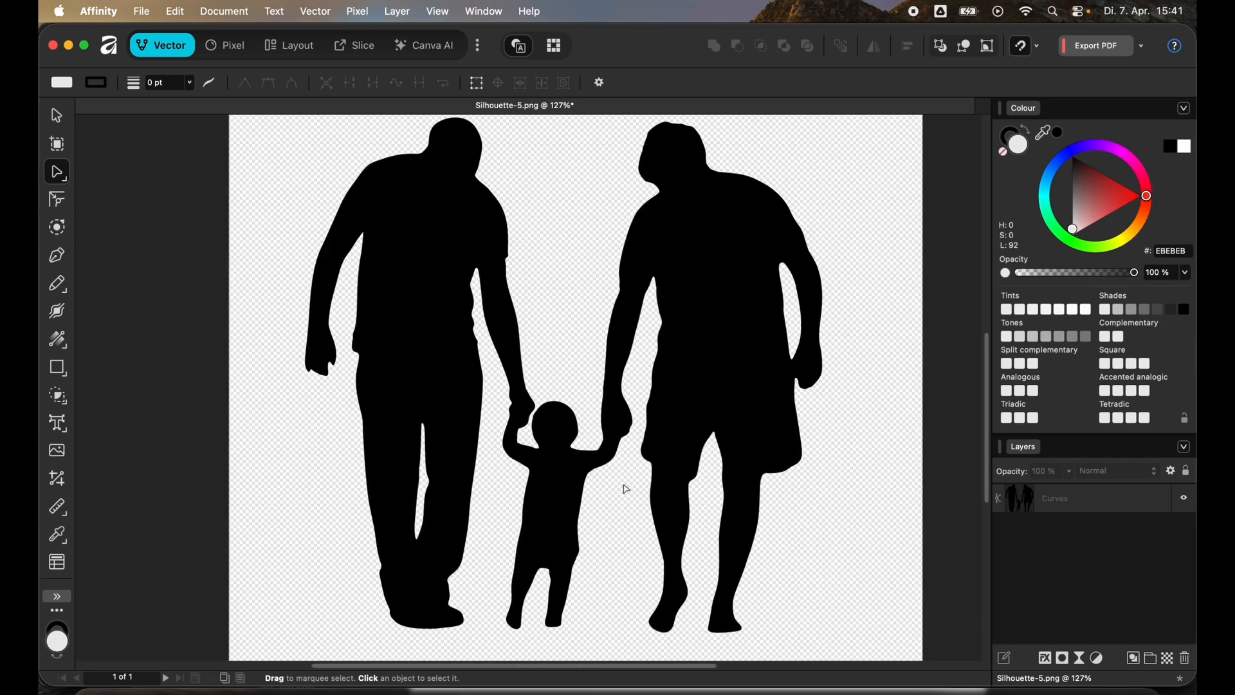